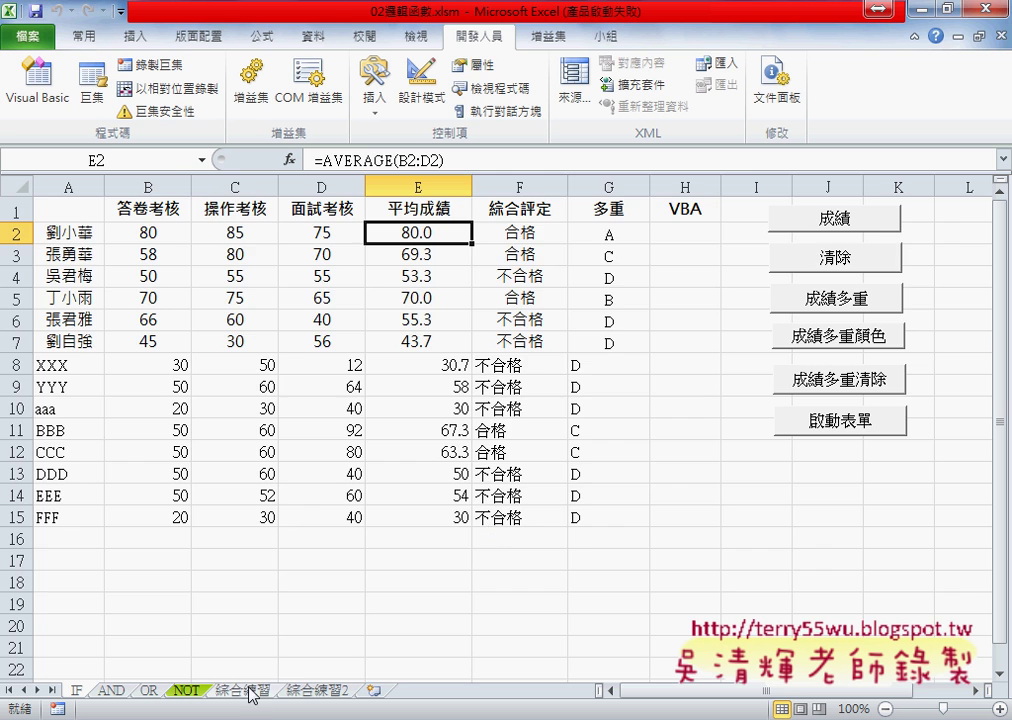
- Switch to the 綜合練習 sheet and scroll one column right to see the height and weight table
left_click(268, 691)
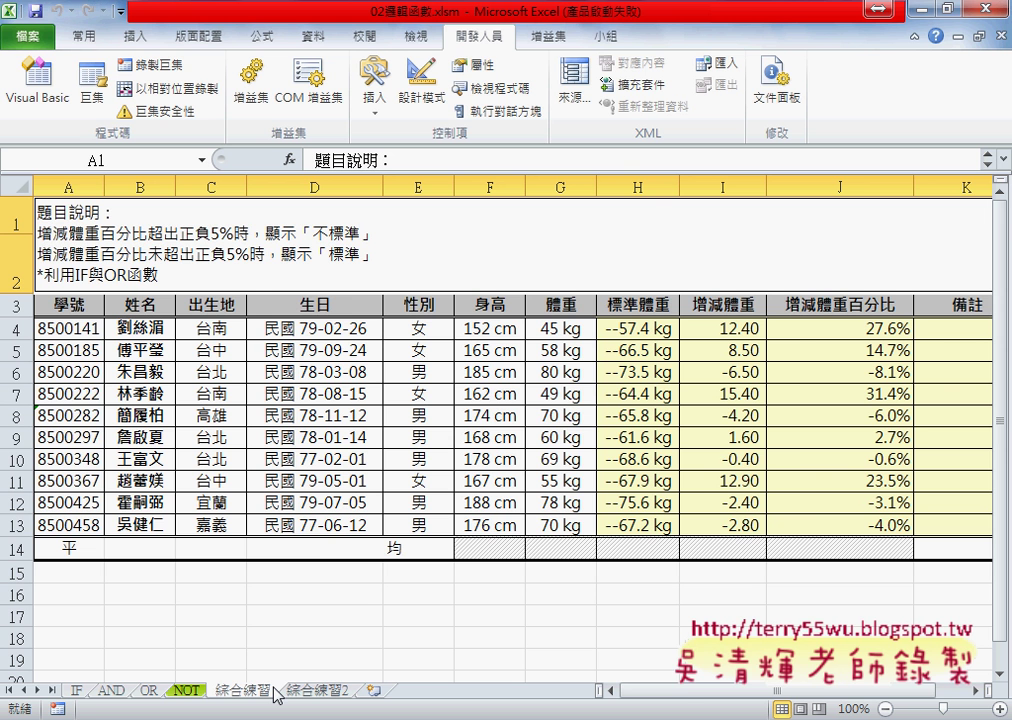
left_click_drag(788, 692, 808, 692)
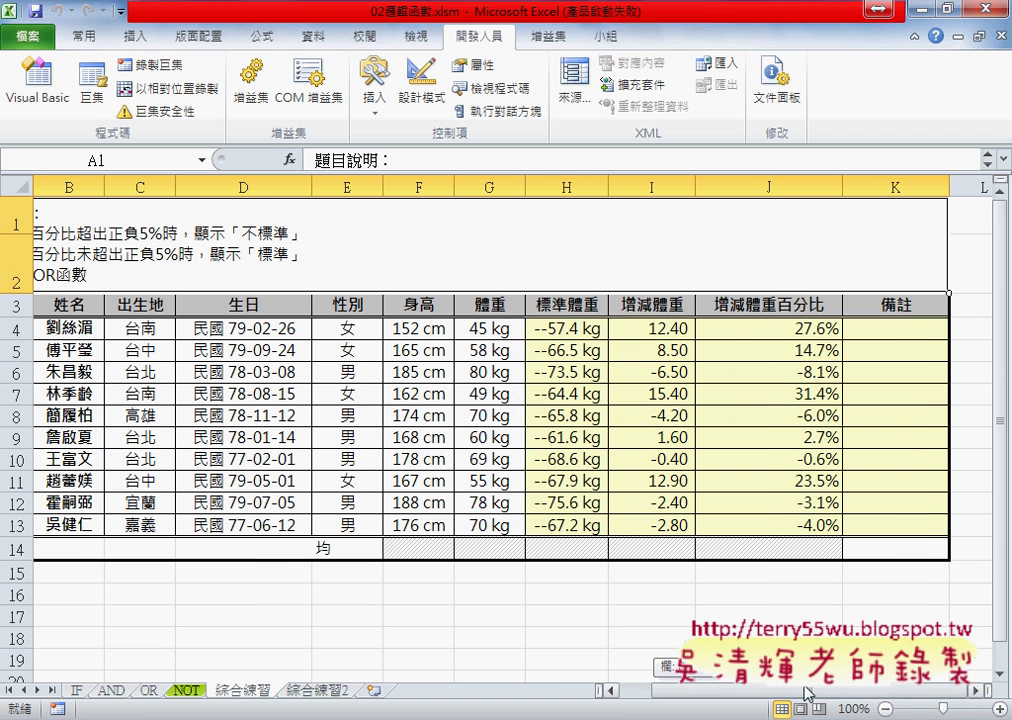
left_click(491, 333)
key("Left")
key("Left")
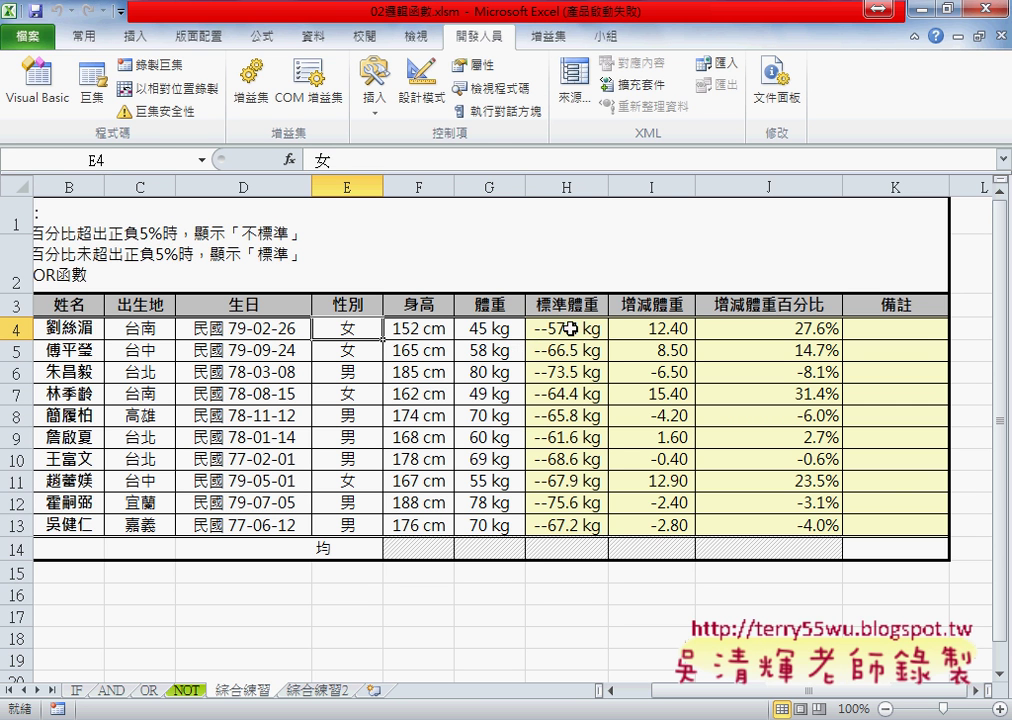
left_click(510, 328)
left_click(571, 333)
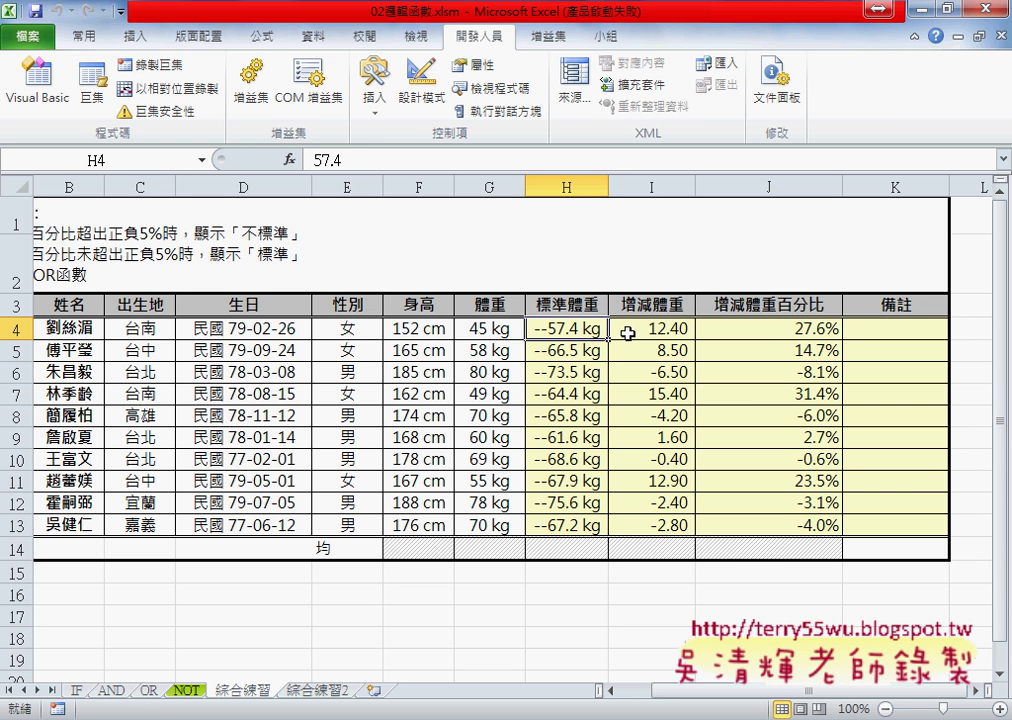
left_click(649, 331)
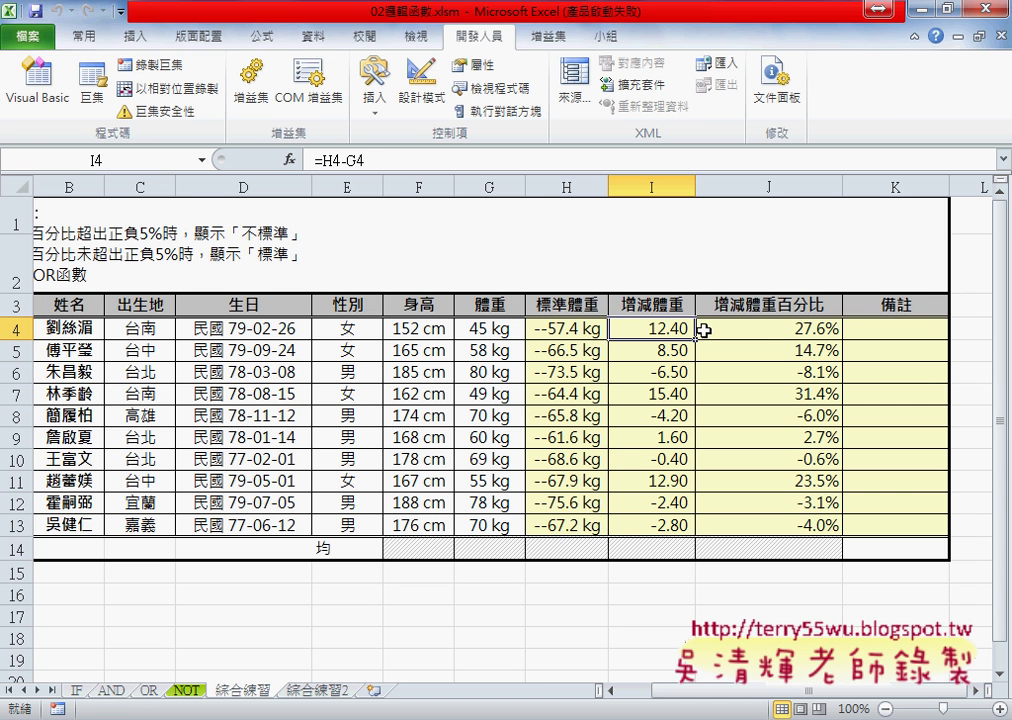
left_click(768, 331)
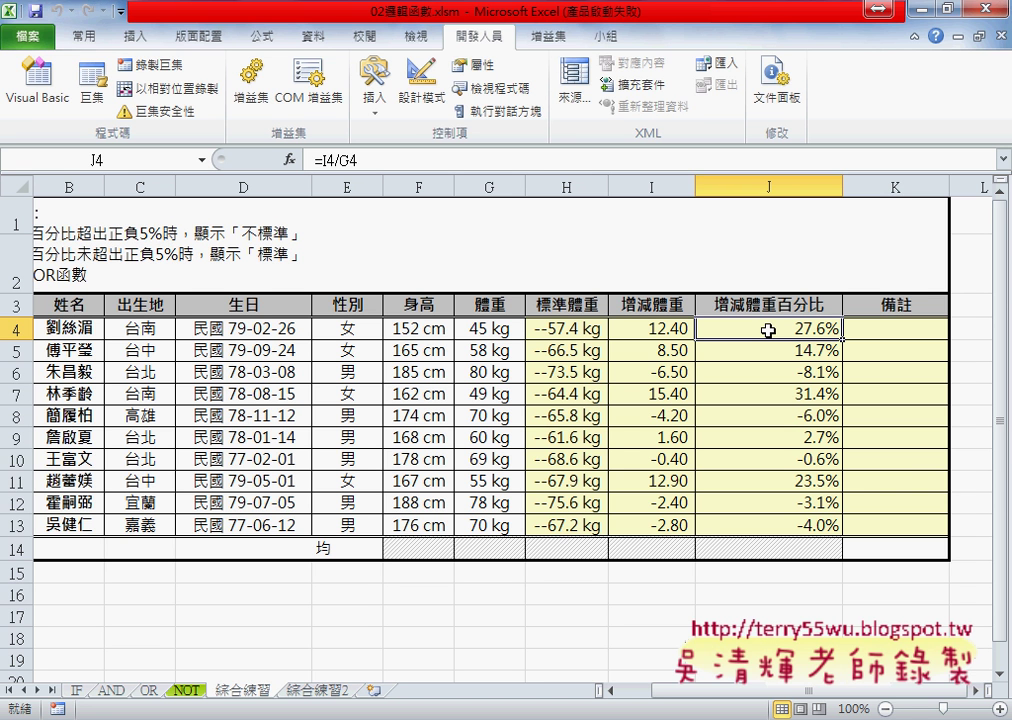
left_click(500, 373)
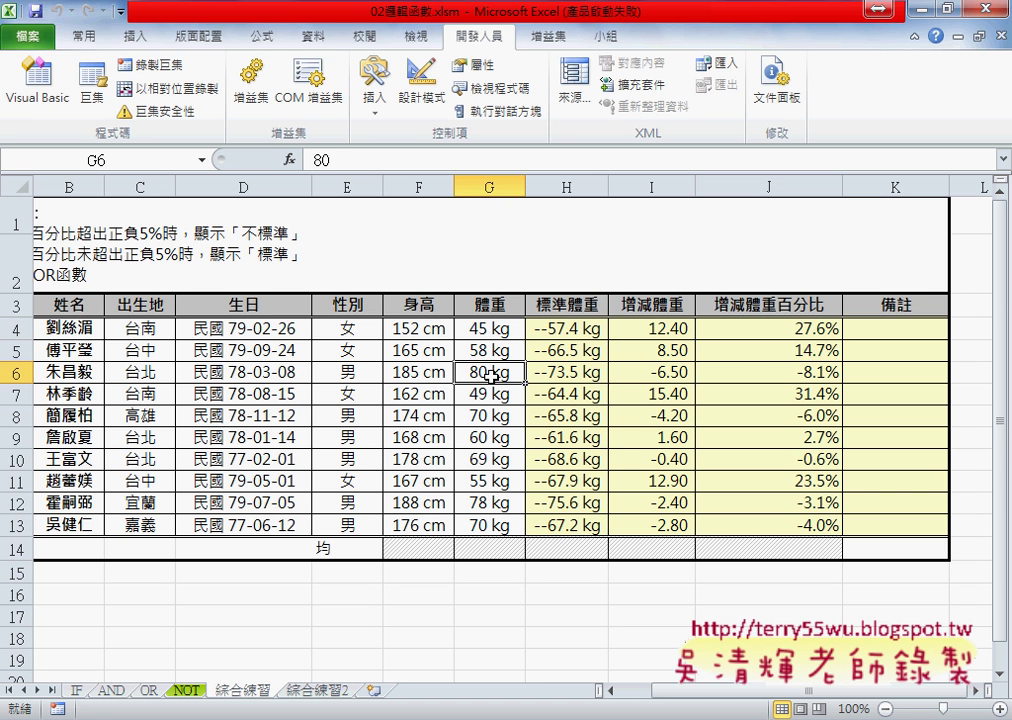
left_click(535, 372)
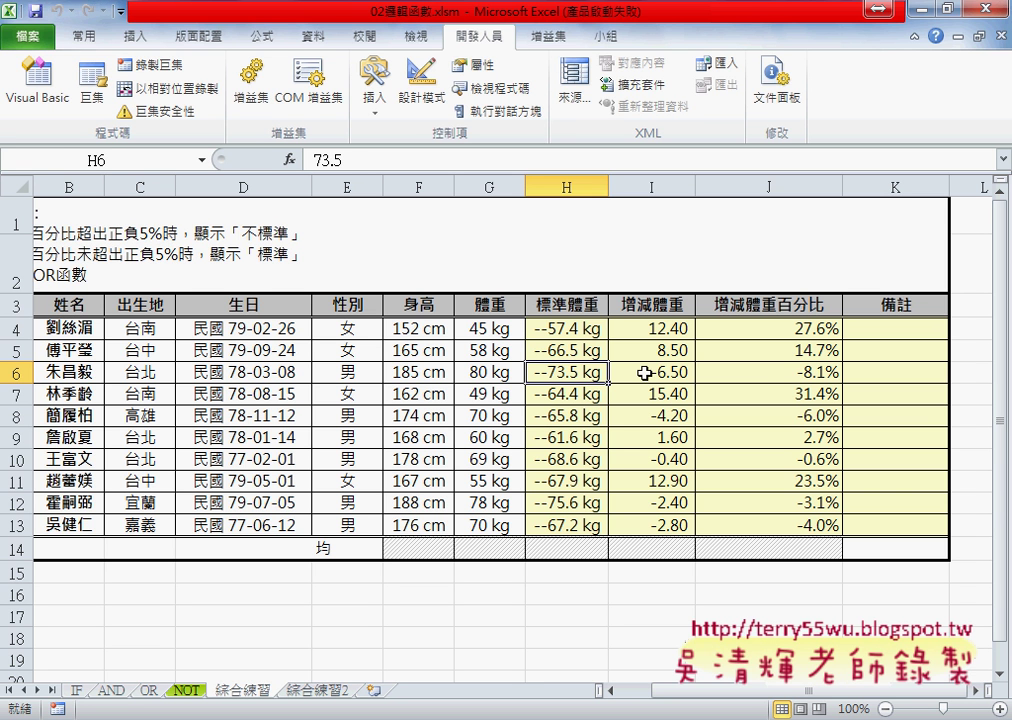
left_click(645, 372)
left_click(812, 369)
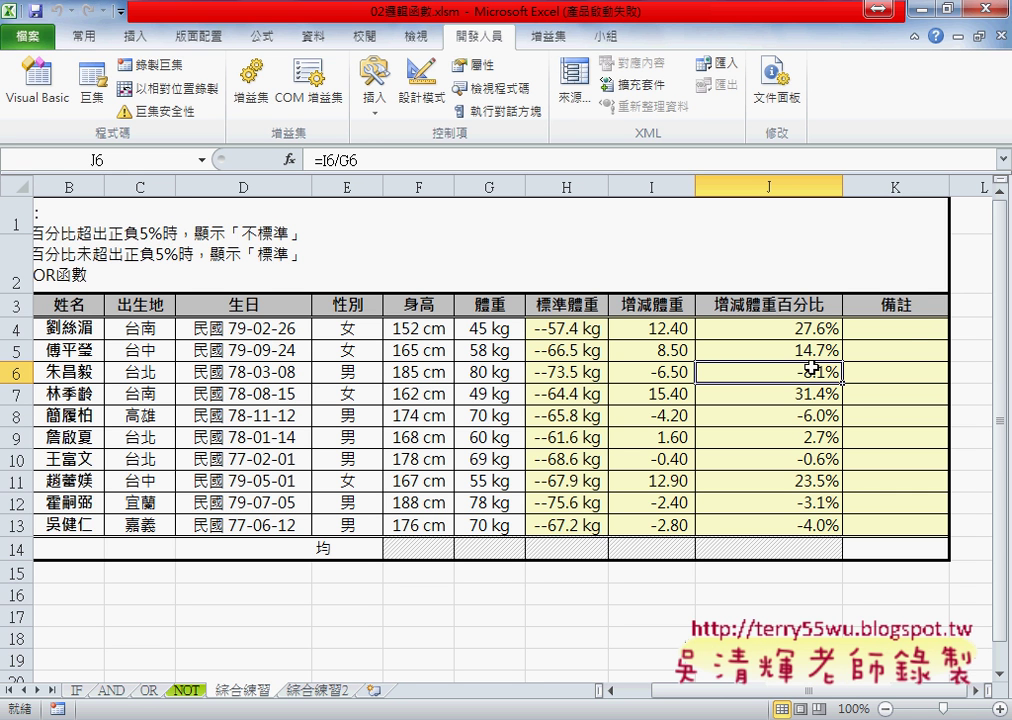
left_click(790, 327)
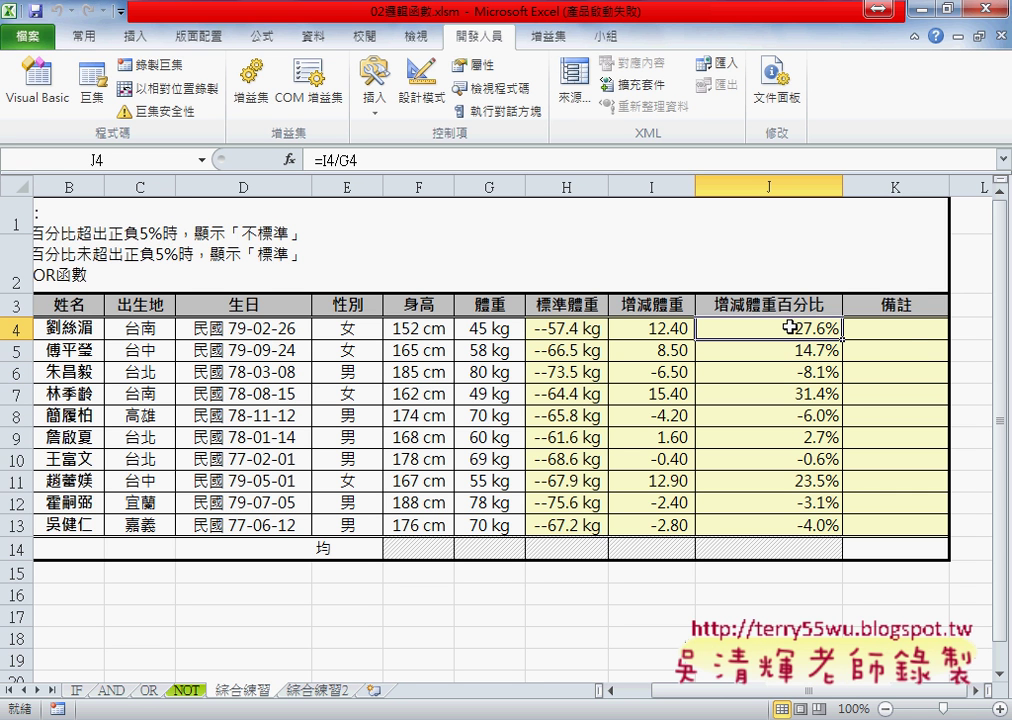
left_click(911, 332)
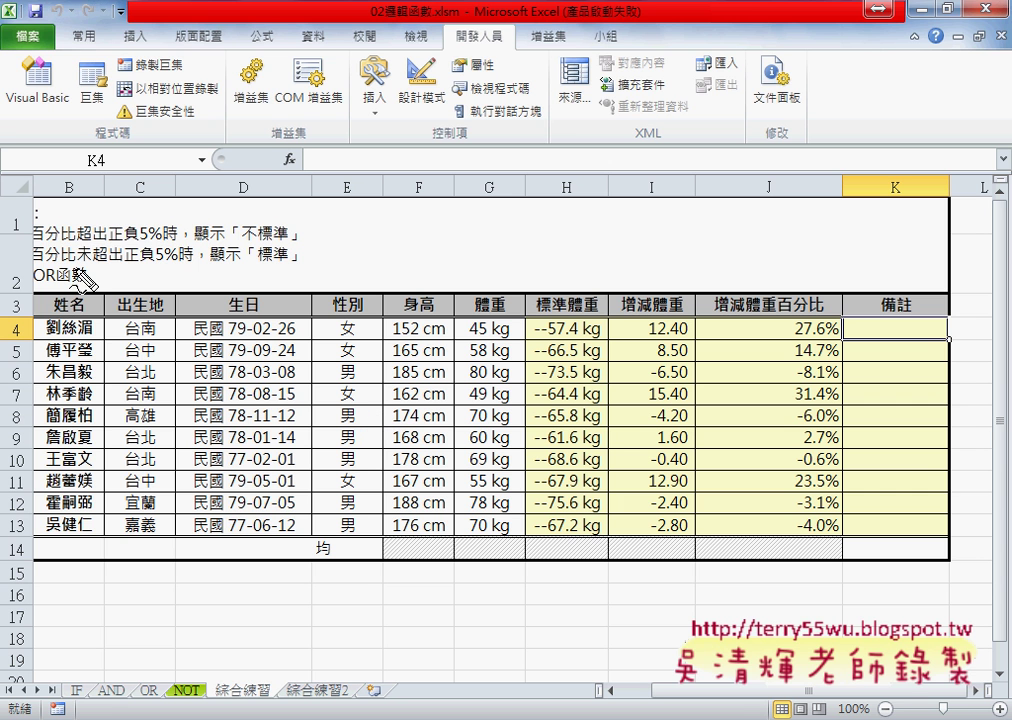
left_click_drag(49, 240, 175, 241)
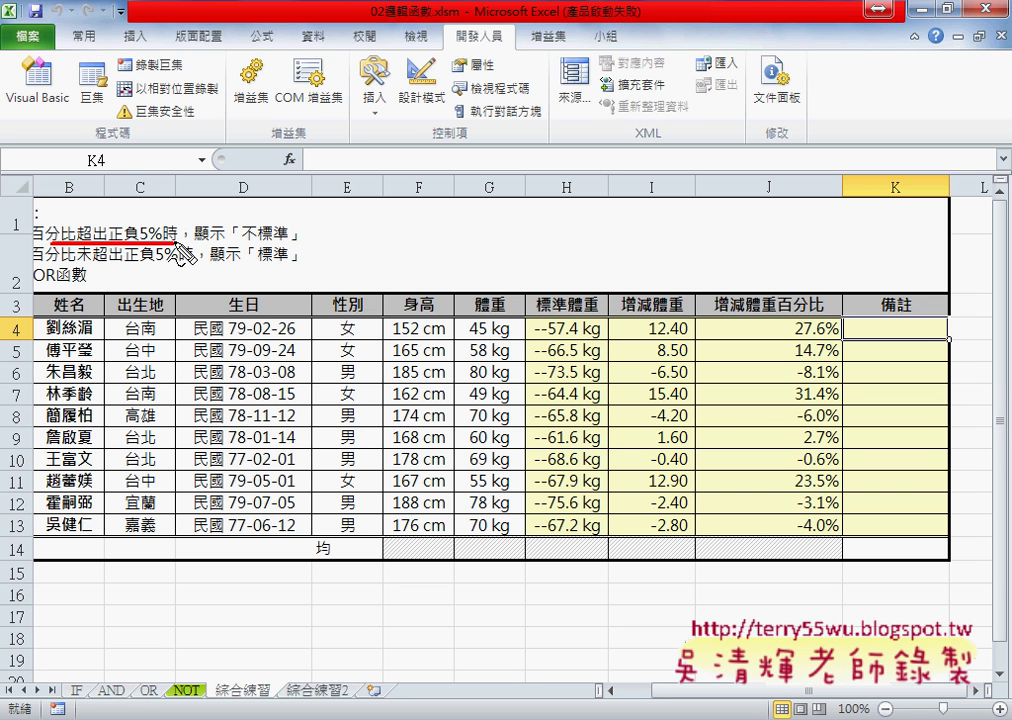
left_click_drag(360, 214, 407, 140)
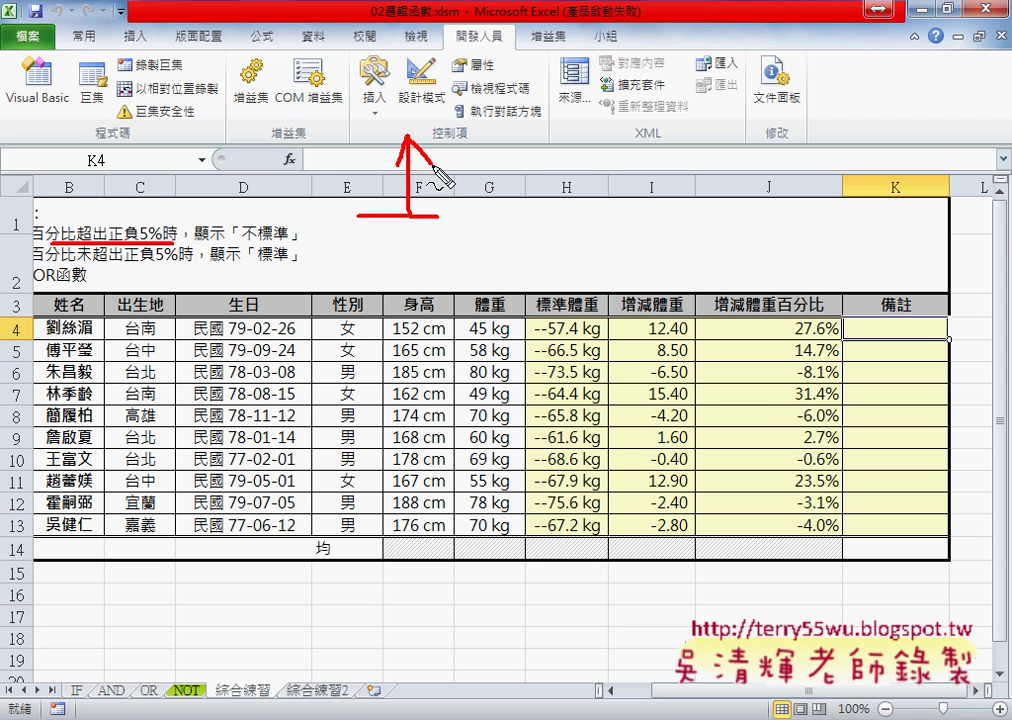
mouse_move(450, 190)
left_mouse_down()
mouse_move(472, 208)
mouse_move(452, 214)
mouse_move(490, 204)
mouse_move(497, 215)
mouse_move(518, 212)
left_mouse_up()
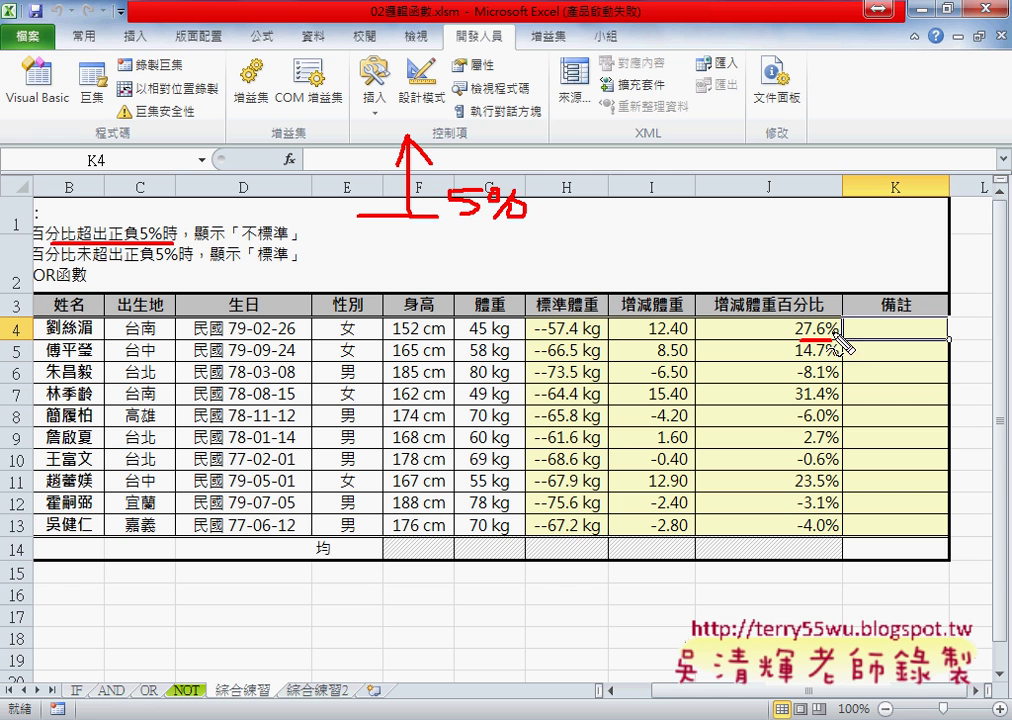
left_click_drag(832, 339, 797, 341)
mouse_move(375, 267)
left_mouse_down()
mouse_move(438, 267)
mouse_move(420, 330)
mouse_move(432, 310)
left_mouse_up()
mouse_move(468, 268)
left_mouse_down()
mouse_move(528, 282)
mouse_move(512, 298)
left_mouse_up()
mouse_move(566, 262)
left_mouse_down()
mouse_move(545, 298)
mouse_move(550, 272)
mouse_move(567, 295)
left_mouse_up()
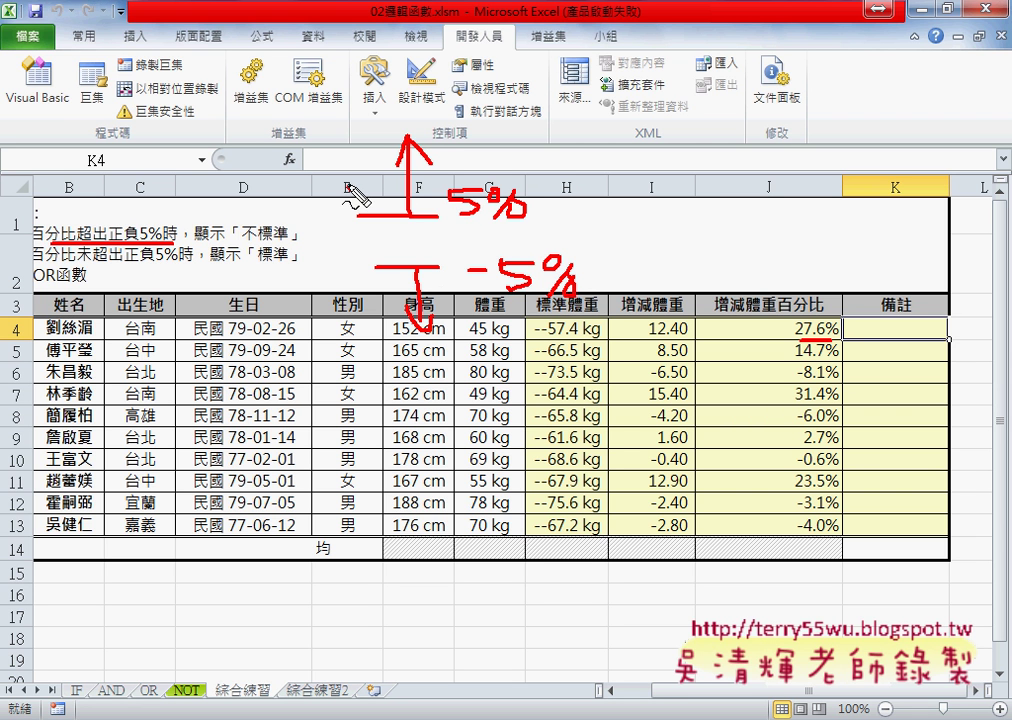
left_click_drag(352, 146, 348, 160)
left_click_drag(382, 292, 378, 294)
mouse_move(313, 155)
left_mouse_down()
mouse_move(339, 186)
mouse_move(311, 186)
left_mouse_up()
left_click_drag(343, 297, 365, 330)
left_click_drag(365, 297, 340, 330)
left_click_drag(385, 233, 413, 236)
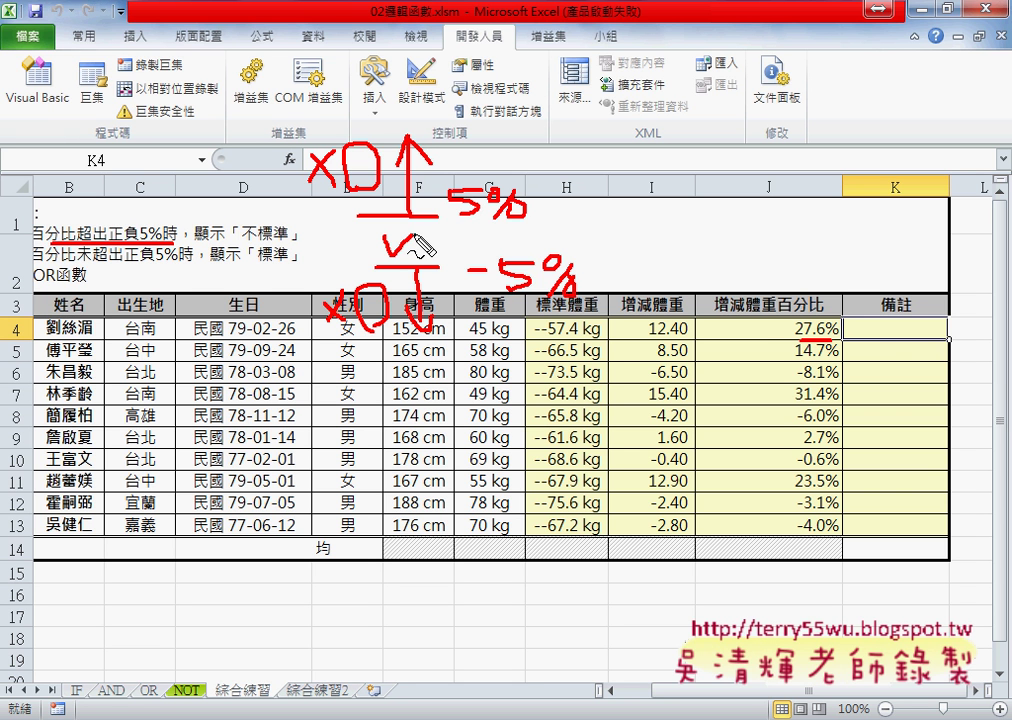
left_click_drag(860, 337, 900, 336)
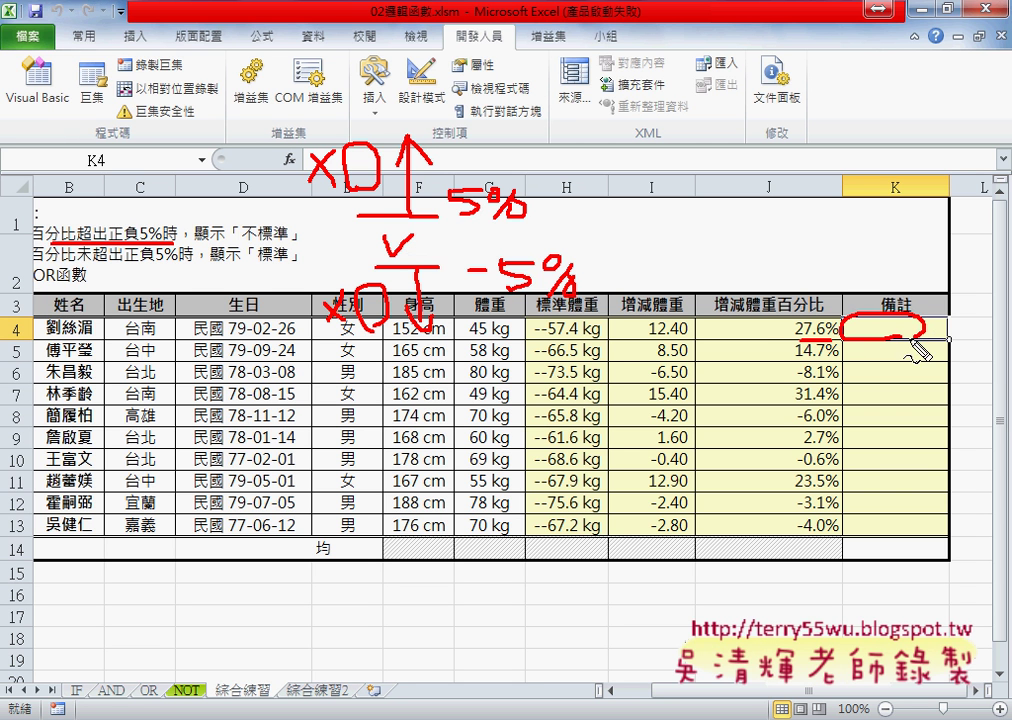
mouse_move(237, 237)
left_mouse_down()
mouse_move(284, 235)
mouse_move(291, 263)
left_mouse_up()
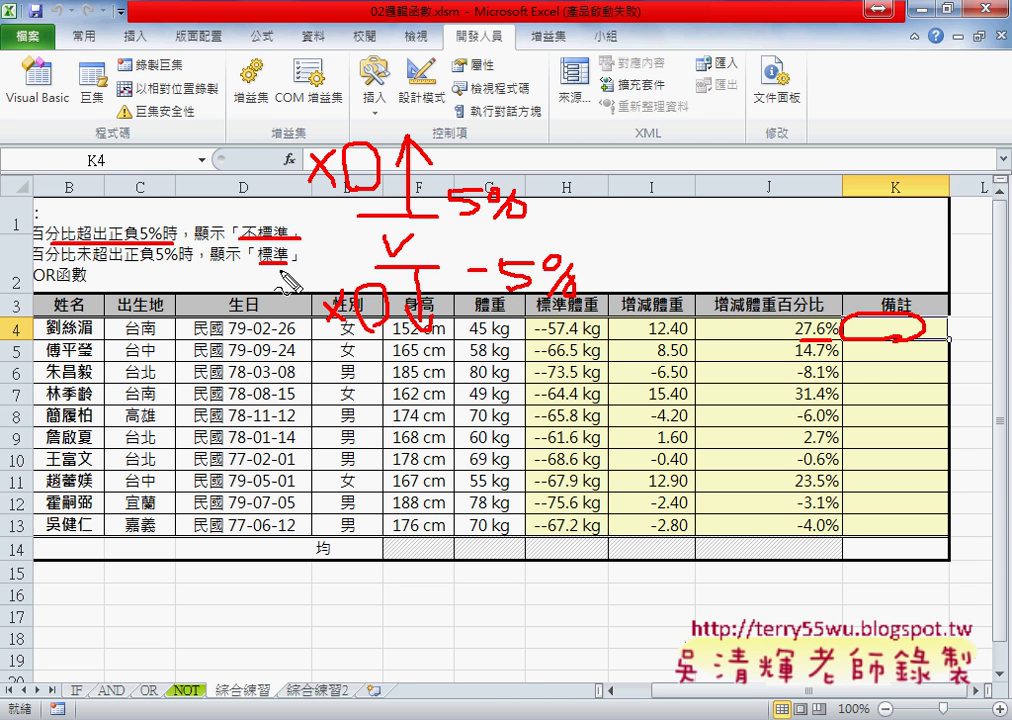
left_click_drag(32, 284, 50, 284)
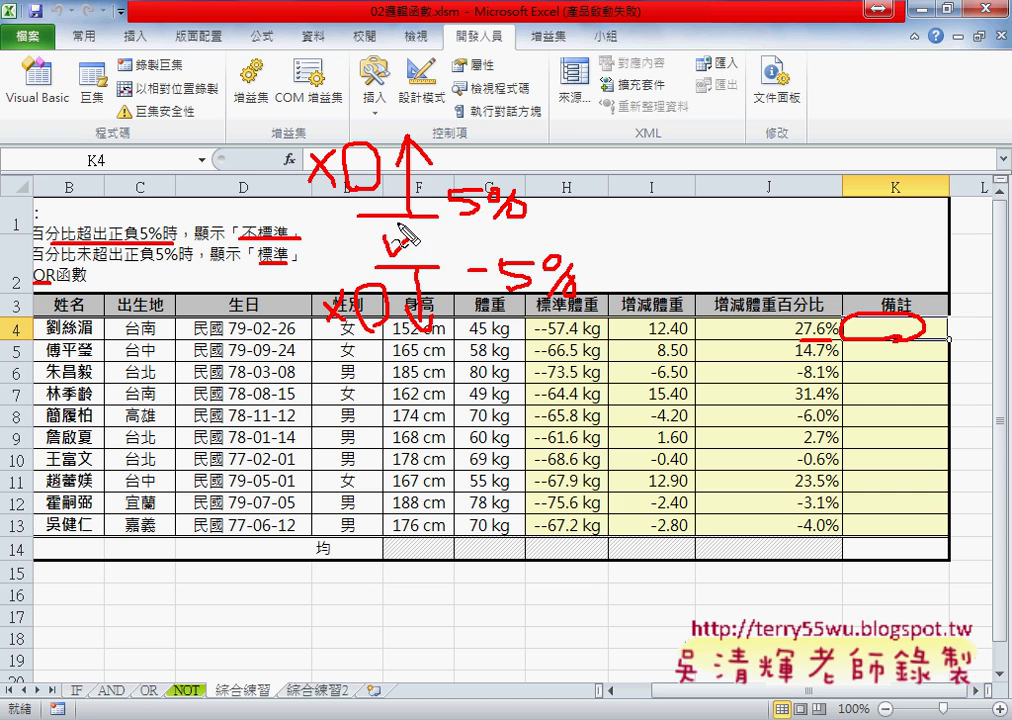
mouse_move(418, 216)
left_mouse_down()
mouse_move(458, 217)
mouse_move(430, 248)
mouse_move(442, 252)
left_mouse_up()
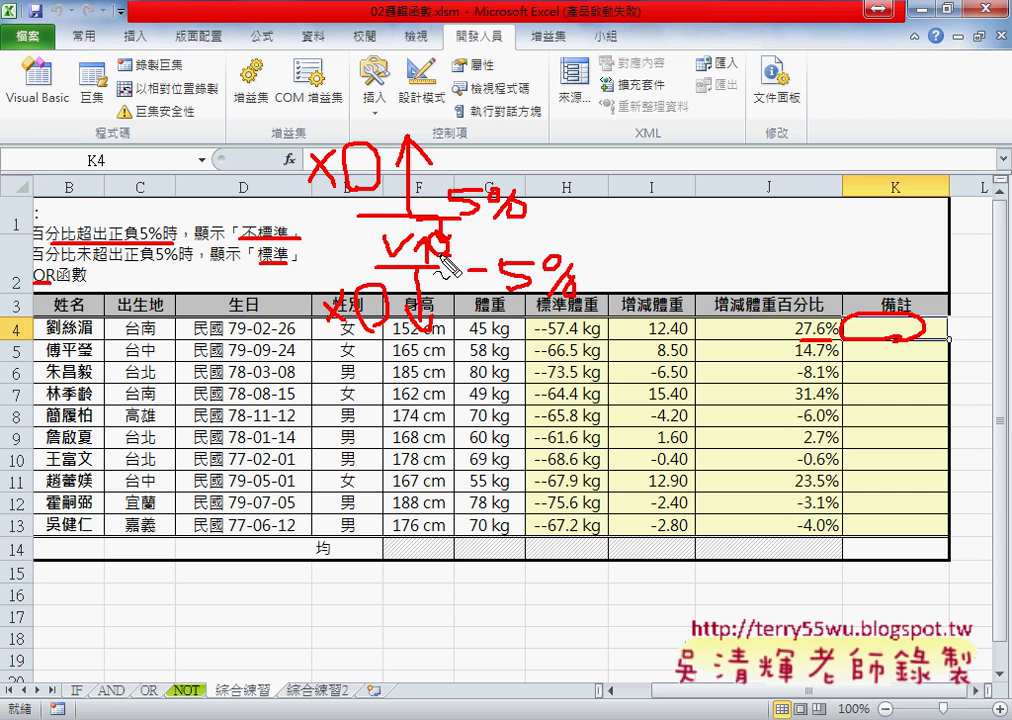
key("Escape")
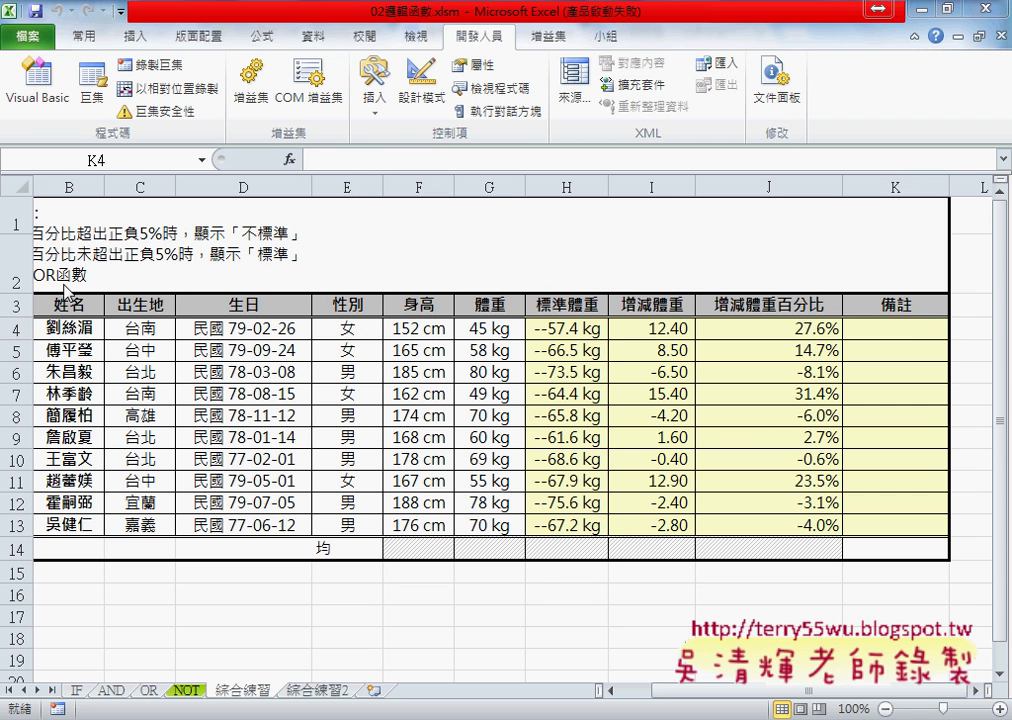
- Insert an empty IF function into K4 from the 邏輯 (logical) function category
left_click(921, 328)
left_click(289, 160)
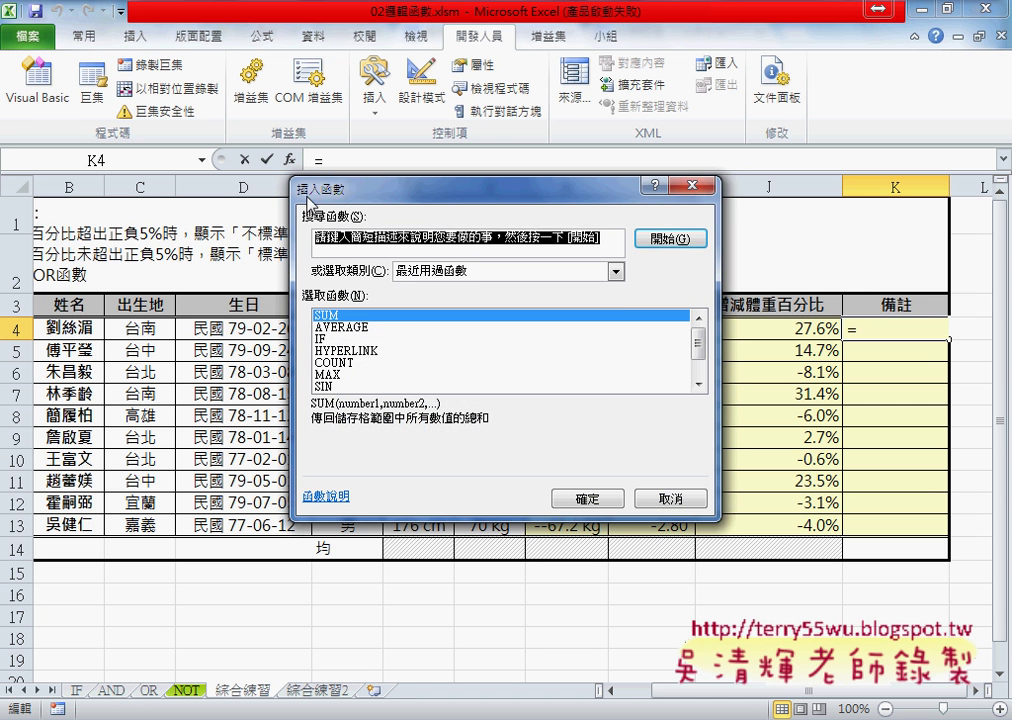
left_click(483, 272)
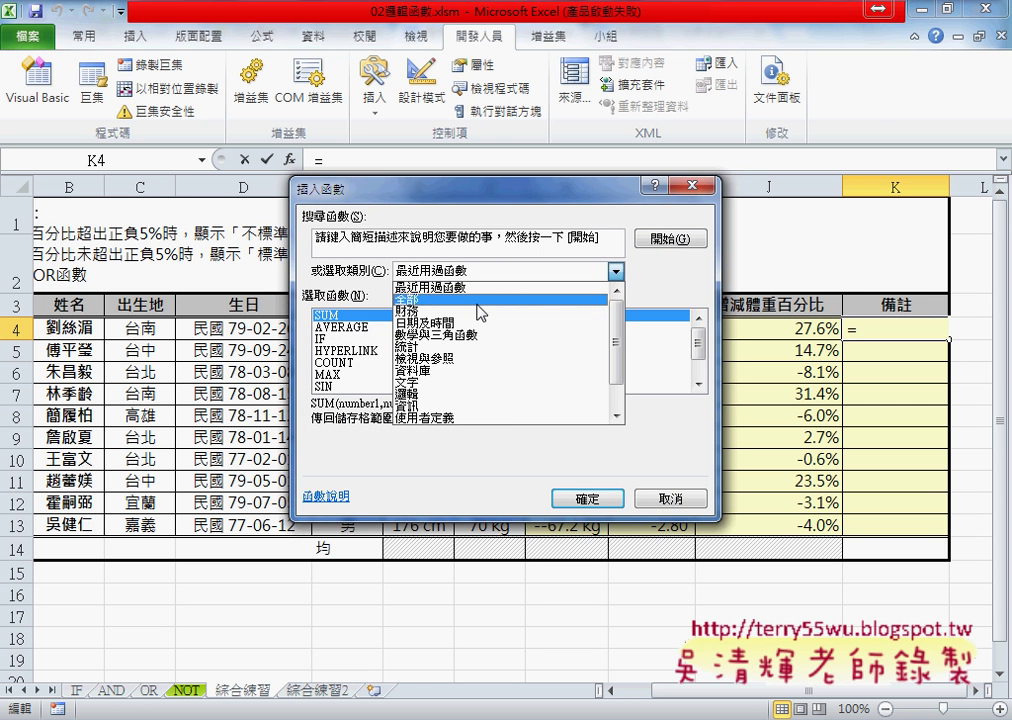
left_click(474, 397)
double_click(328, 339)
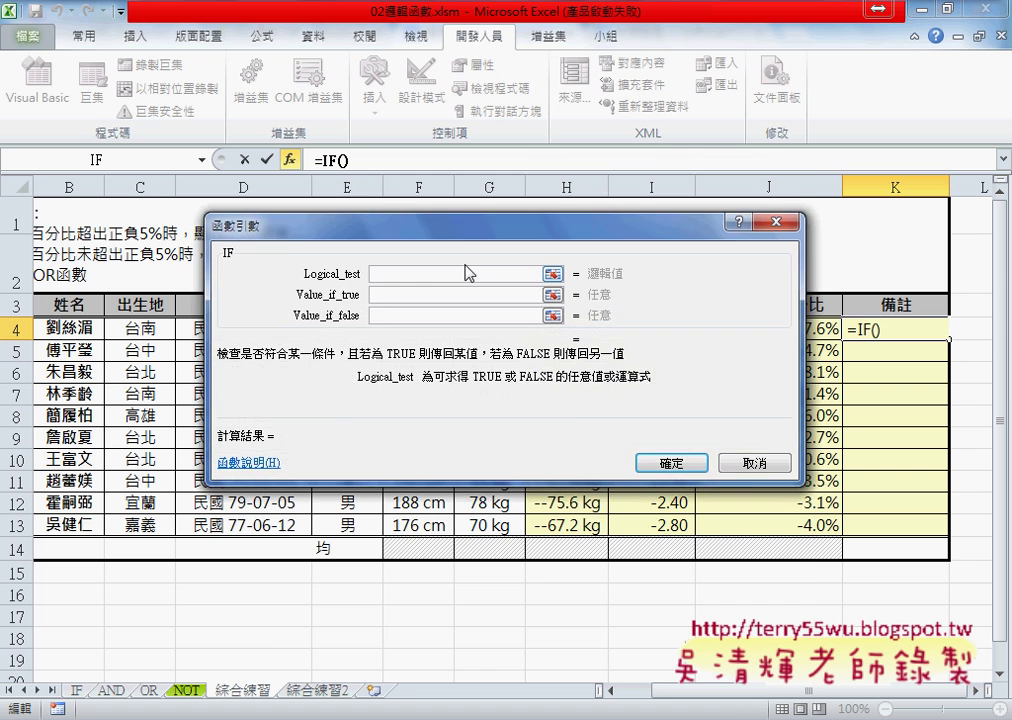
left_click_drag(441, 331, 441, 412)
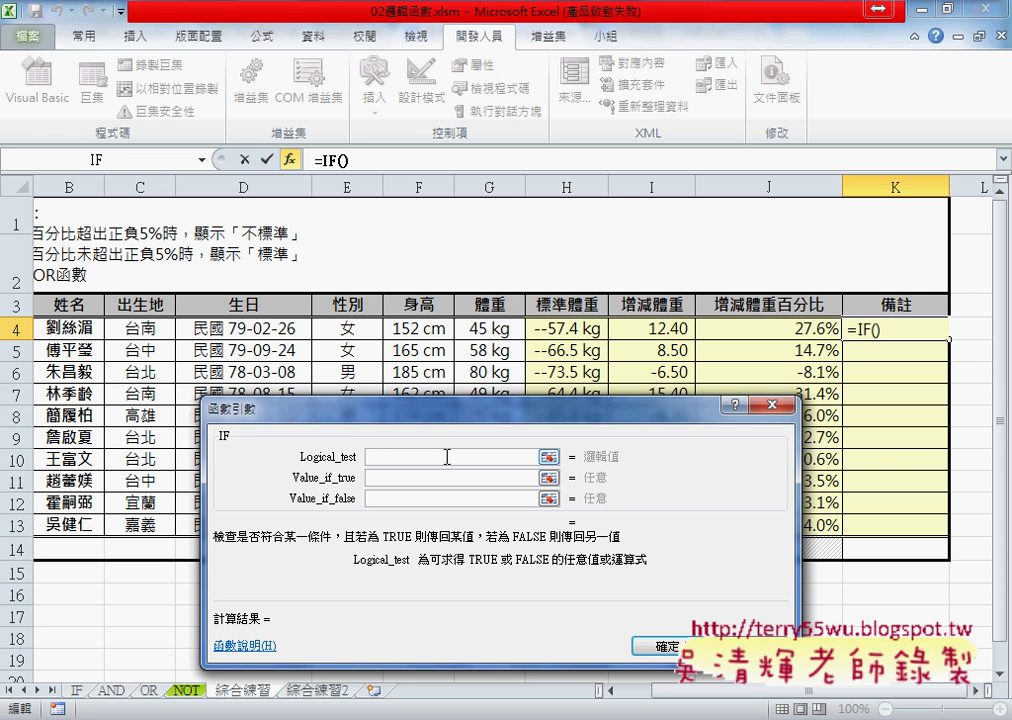
- Enter or(J4>5%,J4<-5%) as the IF Logical_test, clicking J4 for each reference
type("or")
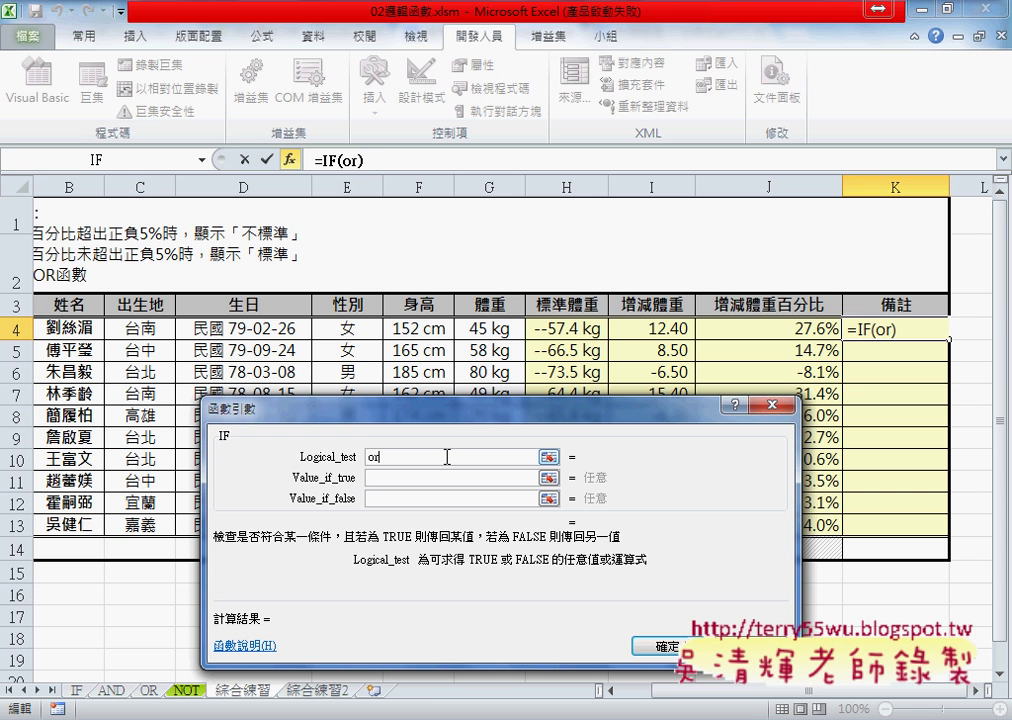
type("(")
left_click(204, 160)
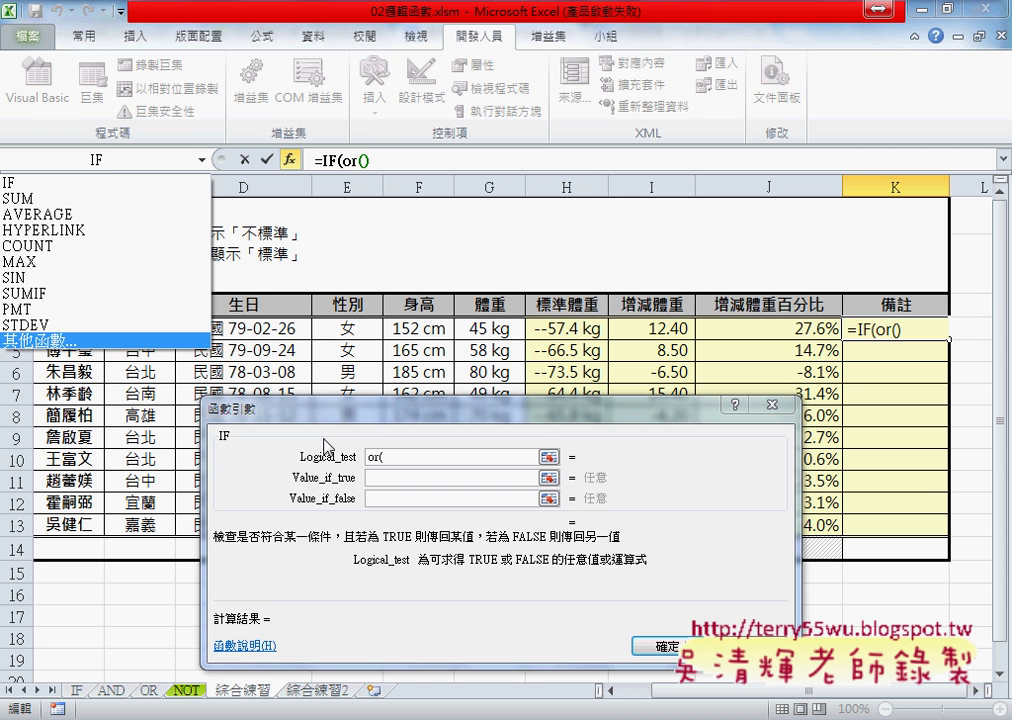
left_click(428, 457)
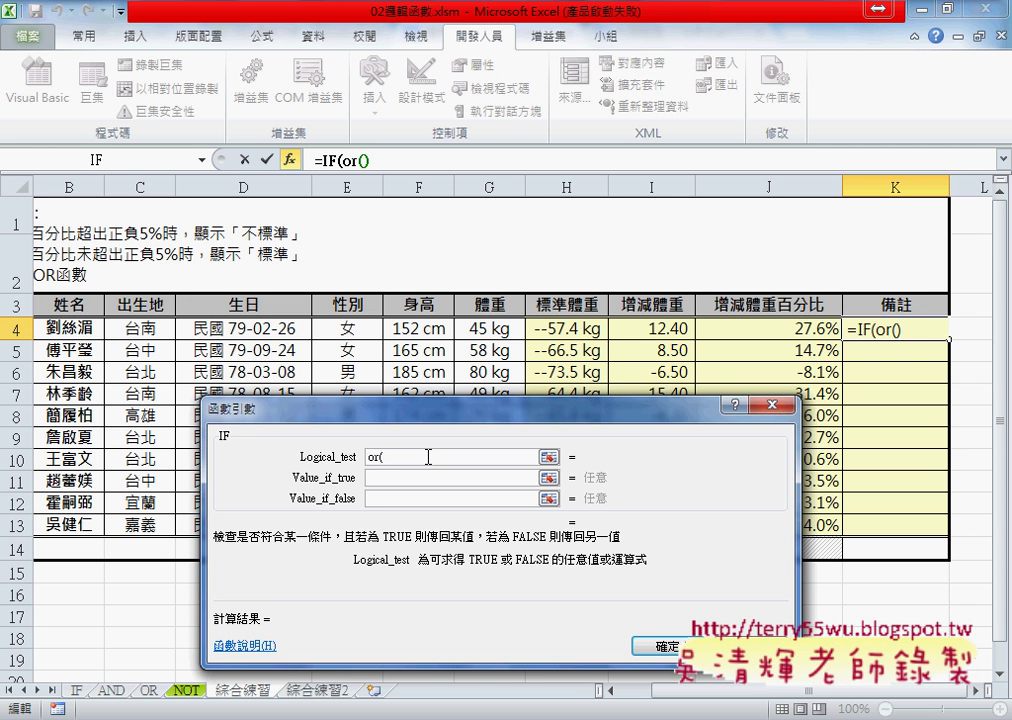
left_click(802, 325)
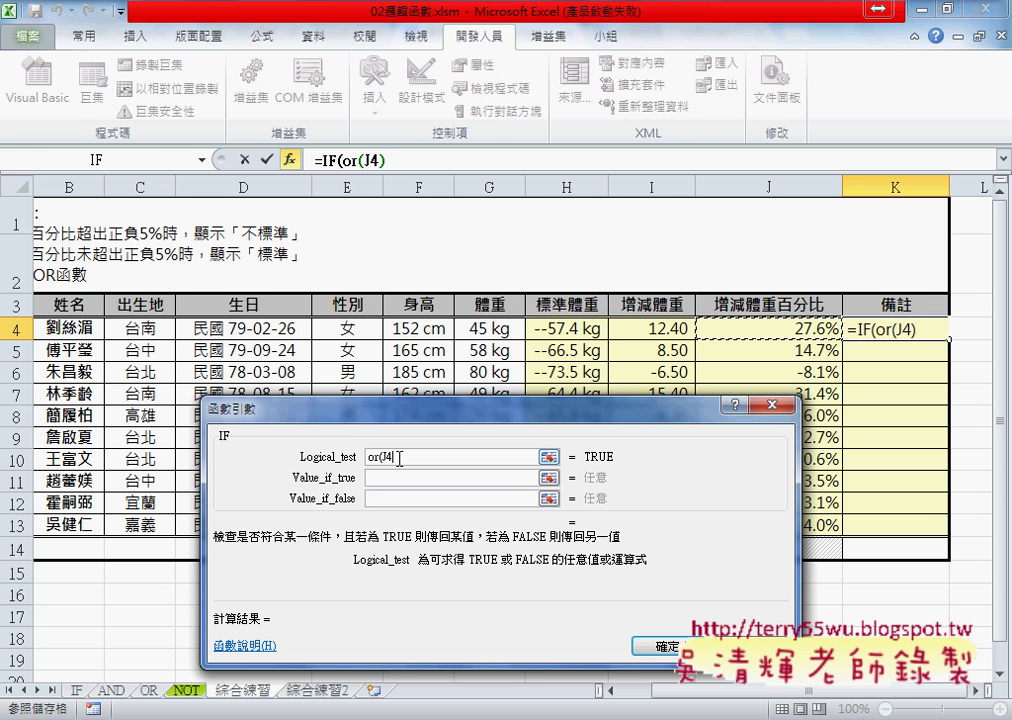
type(">")
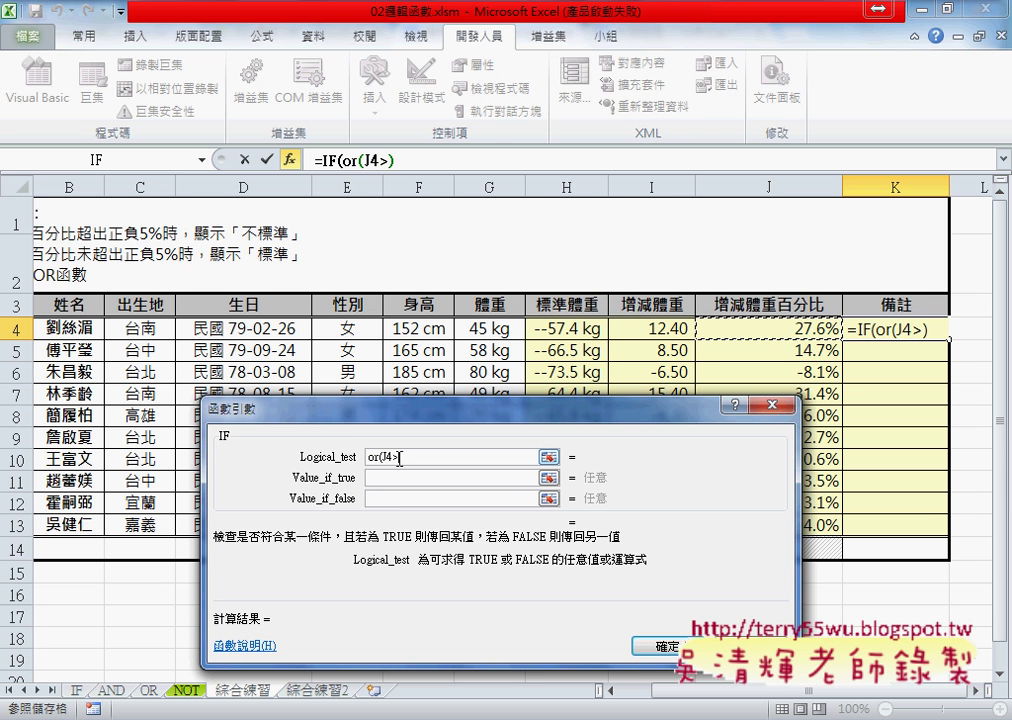
left_click(399, 458)
type("5")
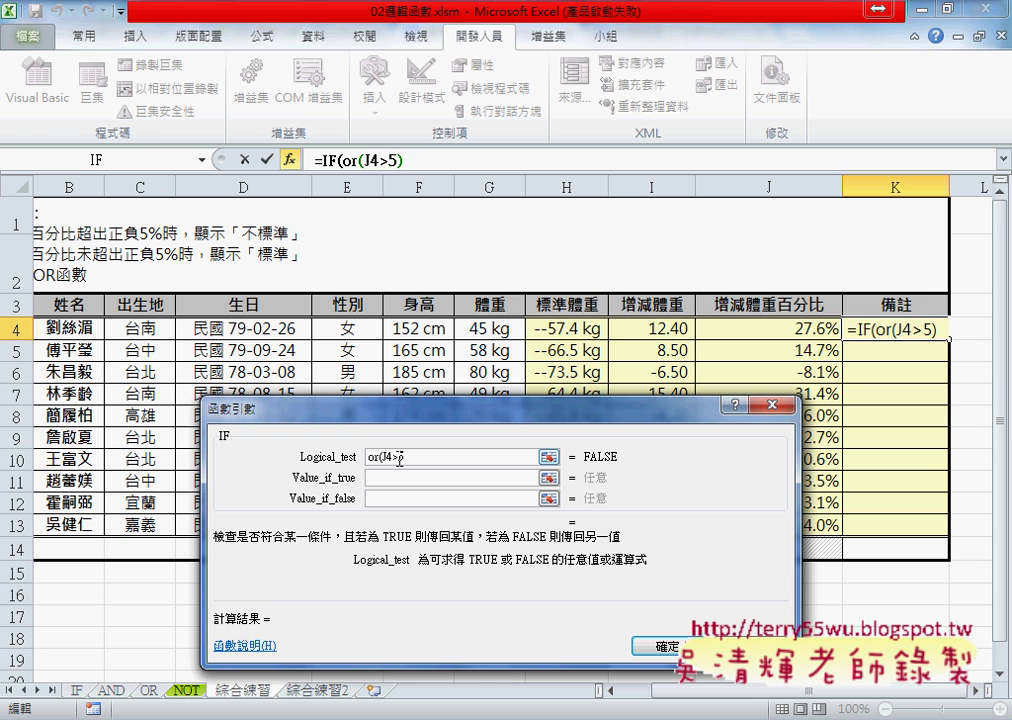
type("%")
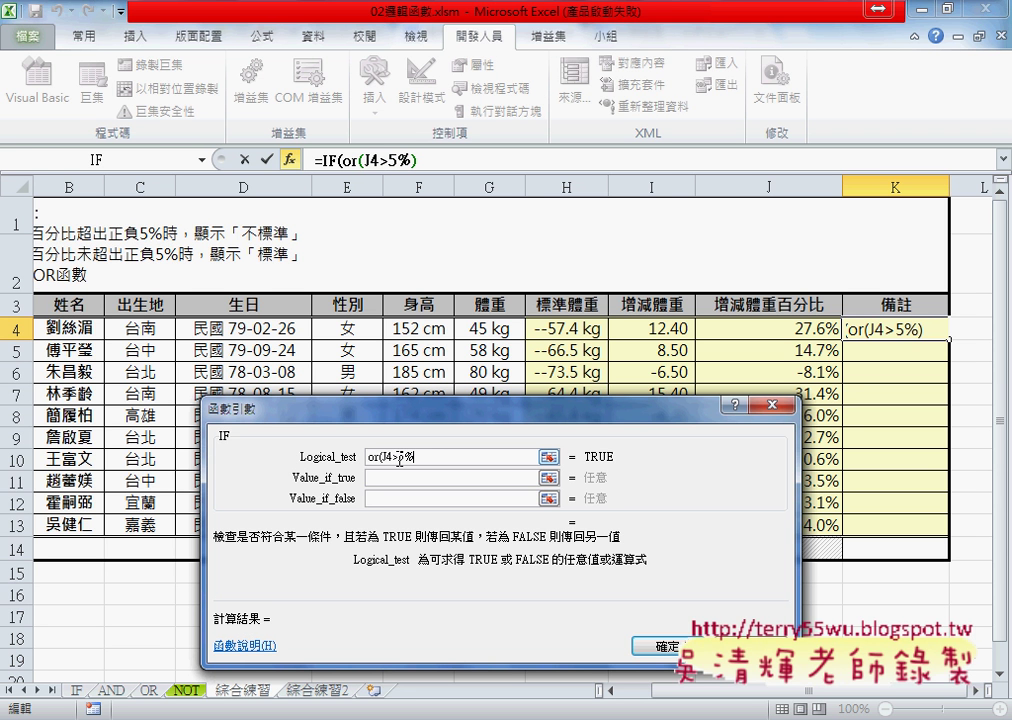
type(",")
left_click(797, 333)
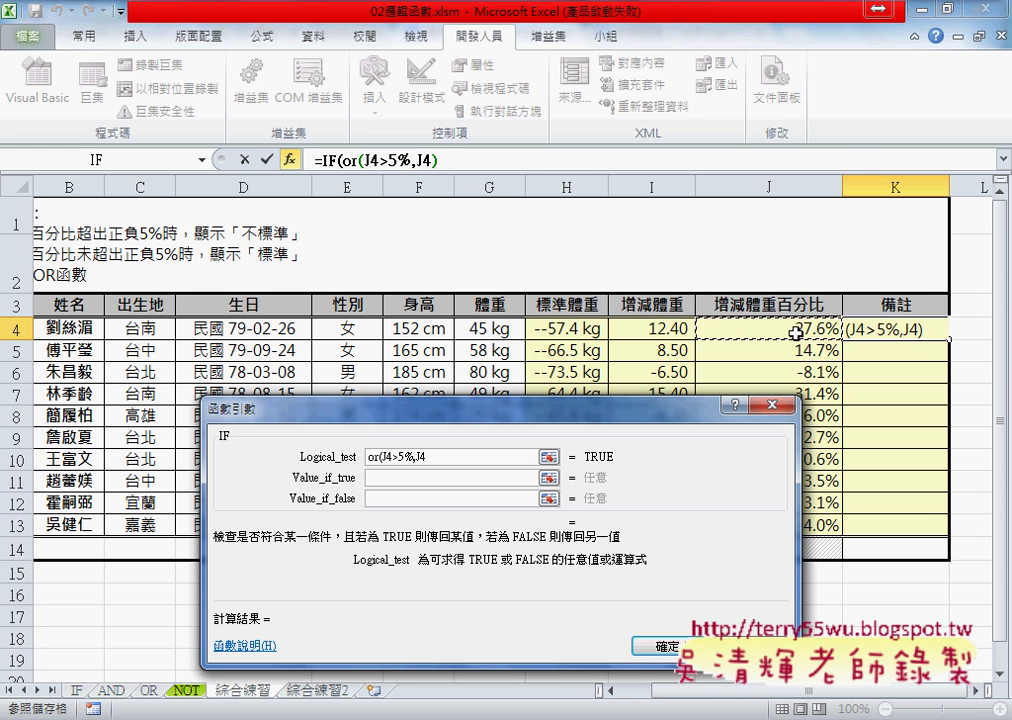
type("<-")
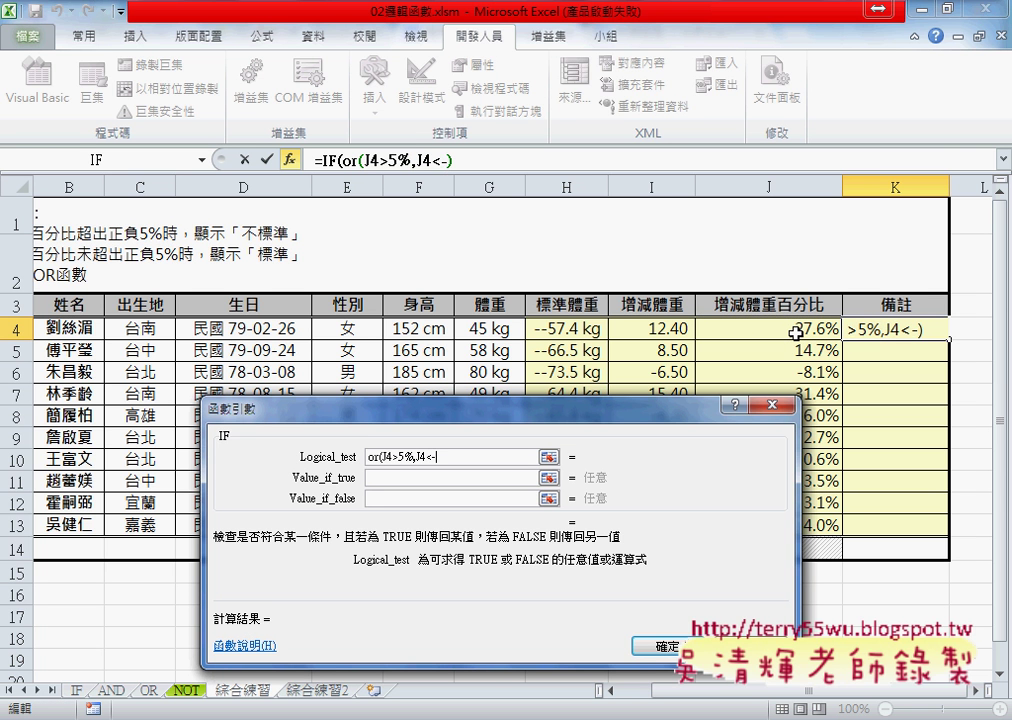
type("5")
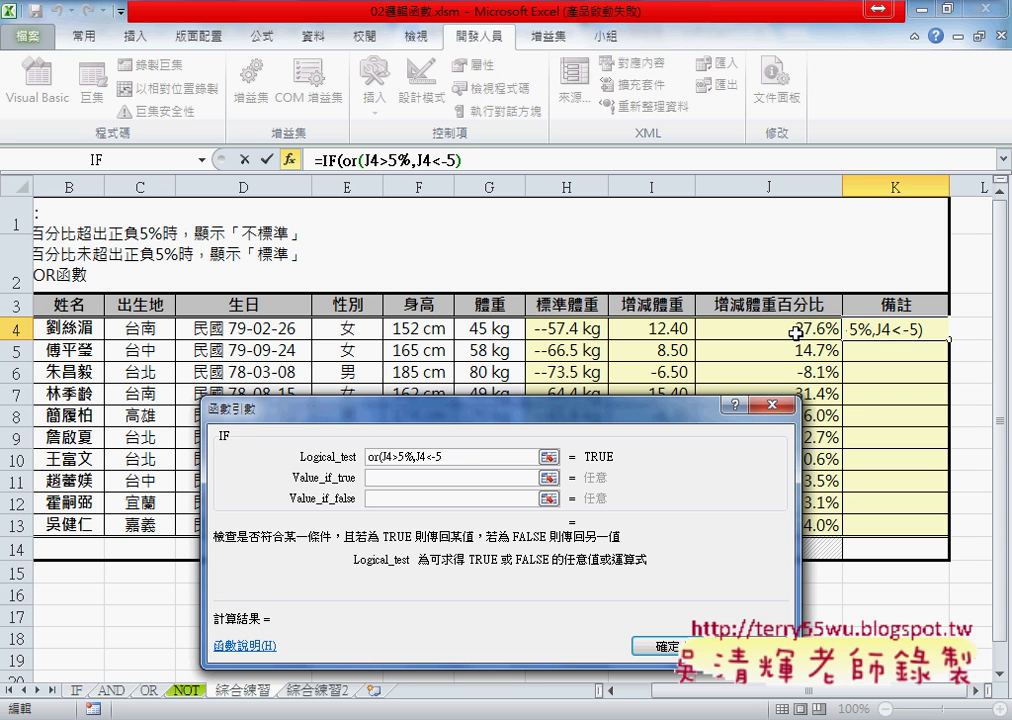
type("%")
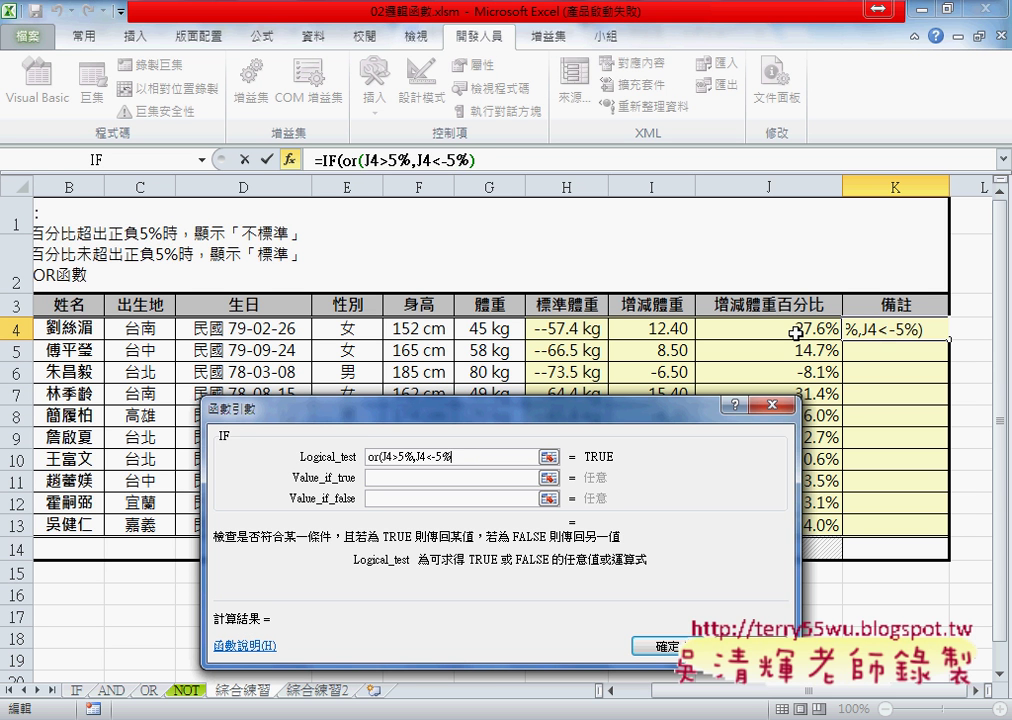
type(")")
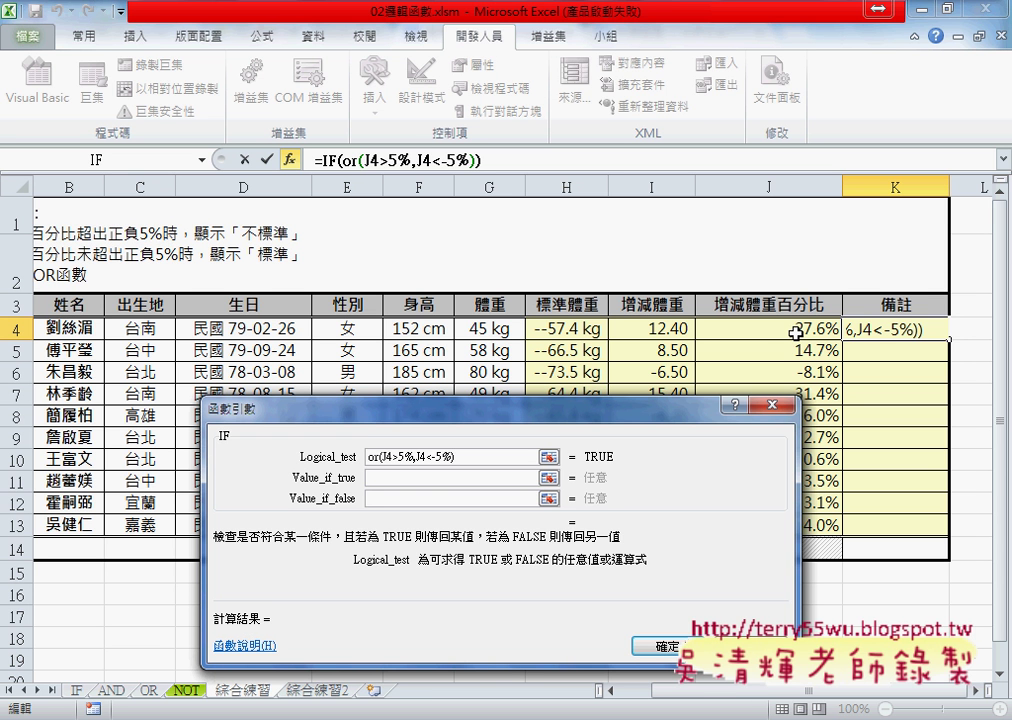
- Enter 不標準 as Value_if_true and 標準 as Value_if_false in the IF arguments
double_click(371, 455)
left_click(422, 479)
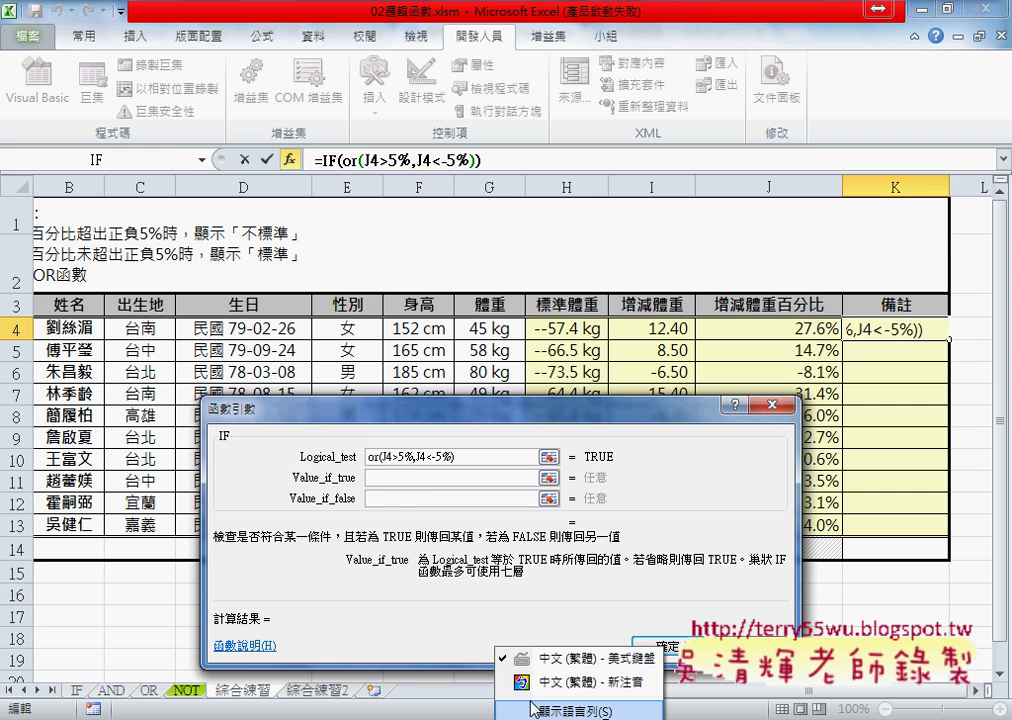
left_click(560, 684)
type("不")
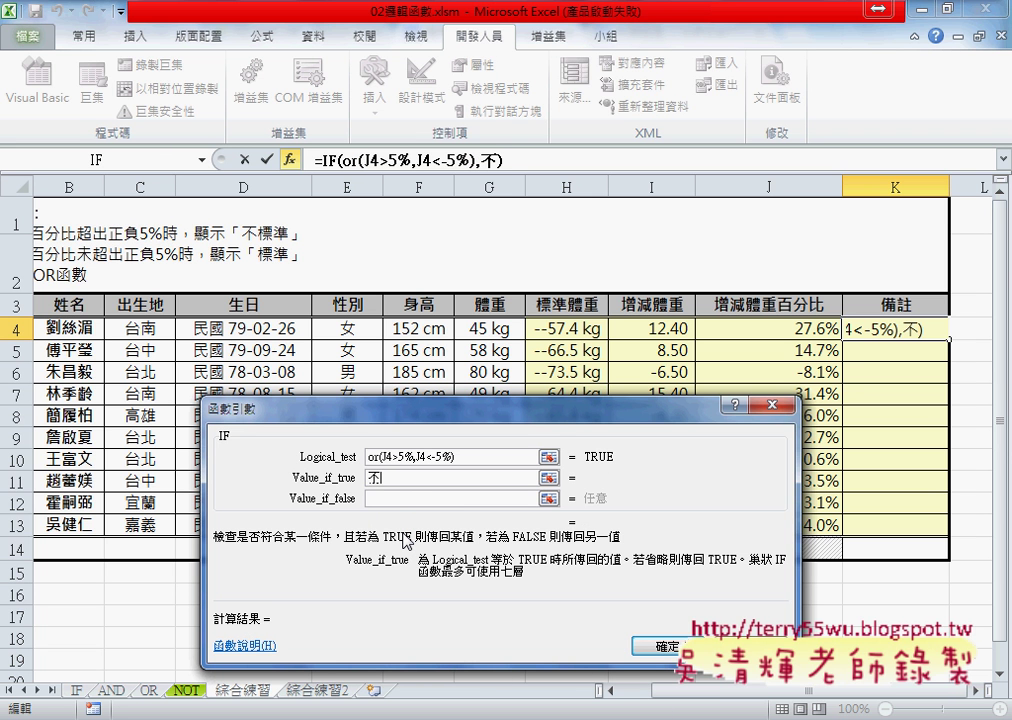
type("標準")
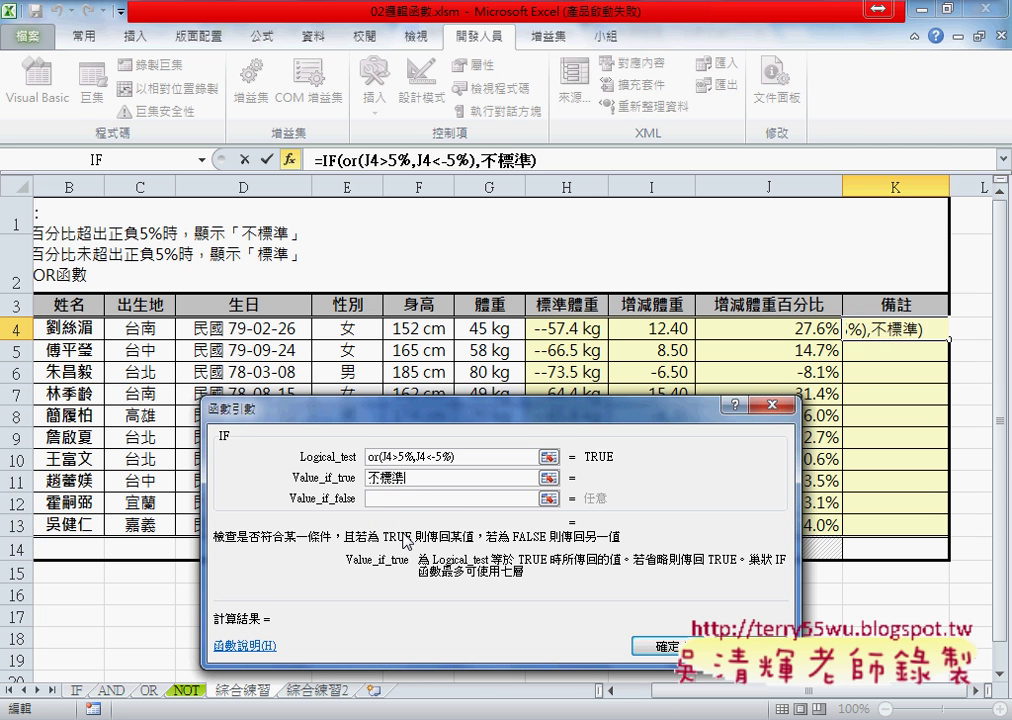
key("shift+Left")
key("shift+Left")
key("Tab")
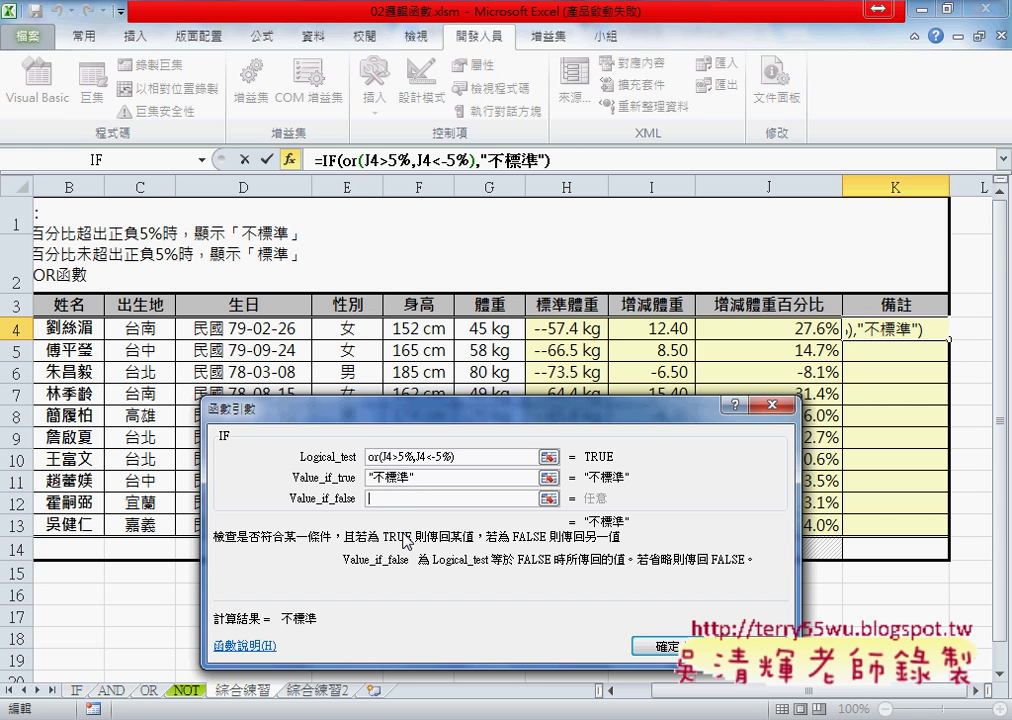
type("標準")
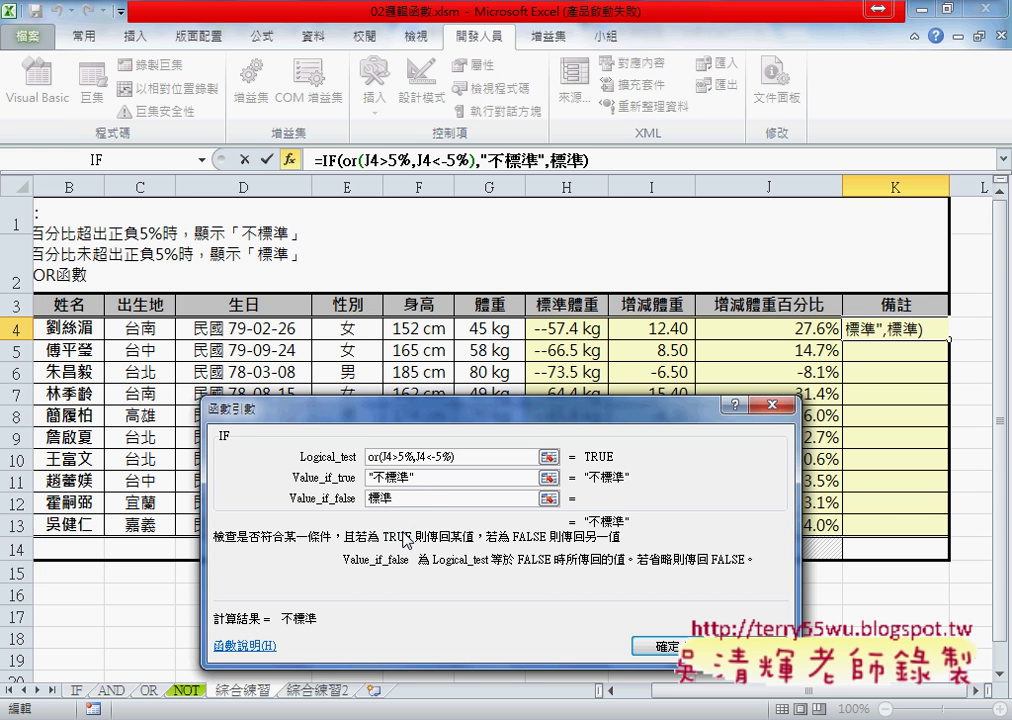
left_click(433, 479)
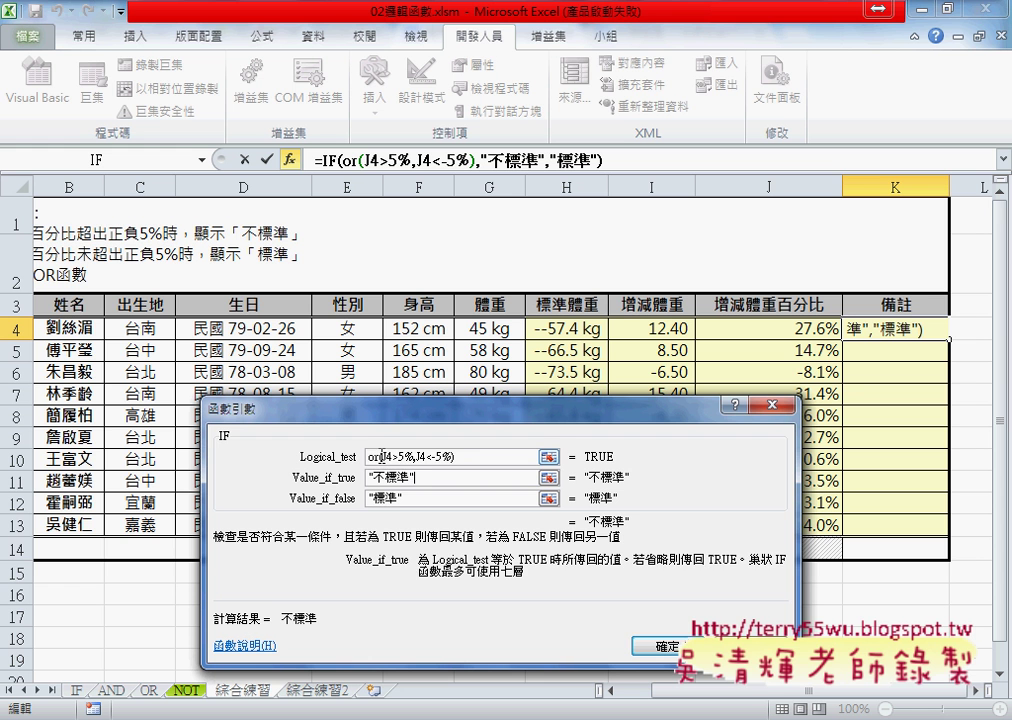
- Review the OR comparisons and results, then commit the formula so K4 shows 不標準
left_click_drag(381, 456, 415, 457)
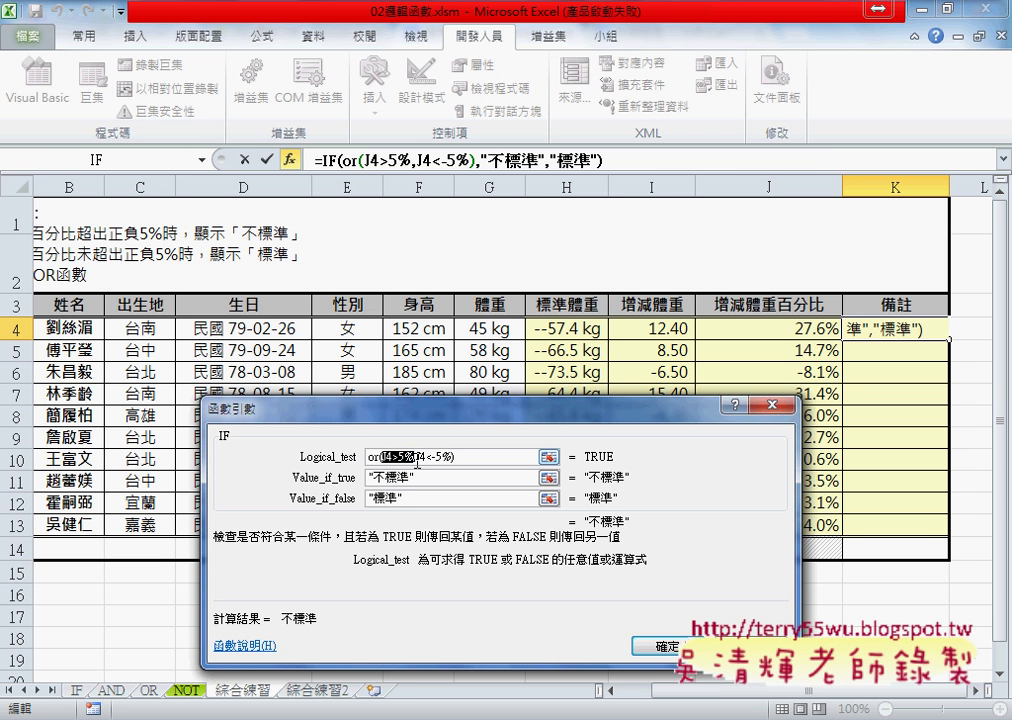
left_click_drag(416, 457, 451, 457)
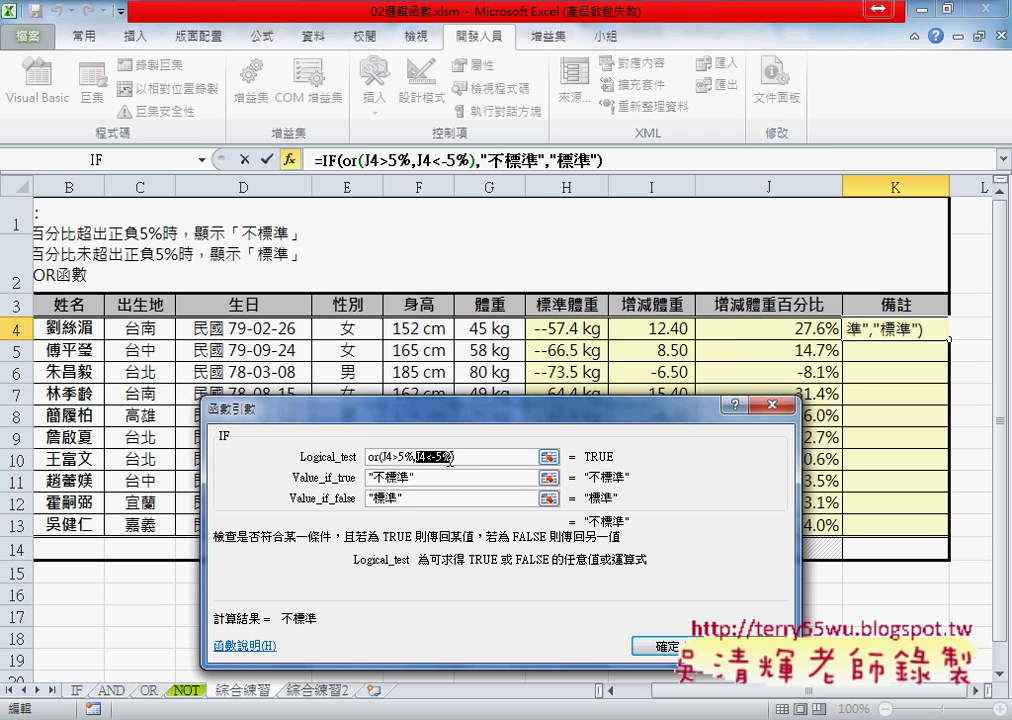
left_click(458, 483)
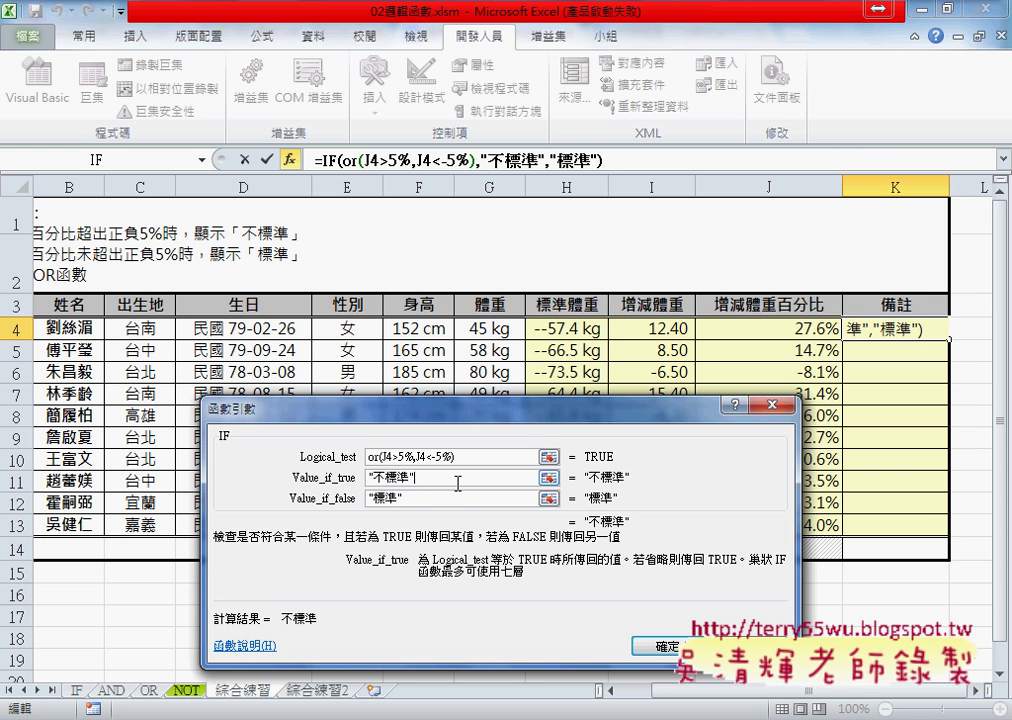
double_click(390, 478)
double_click(372, 458)
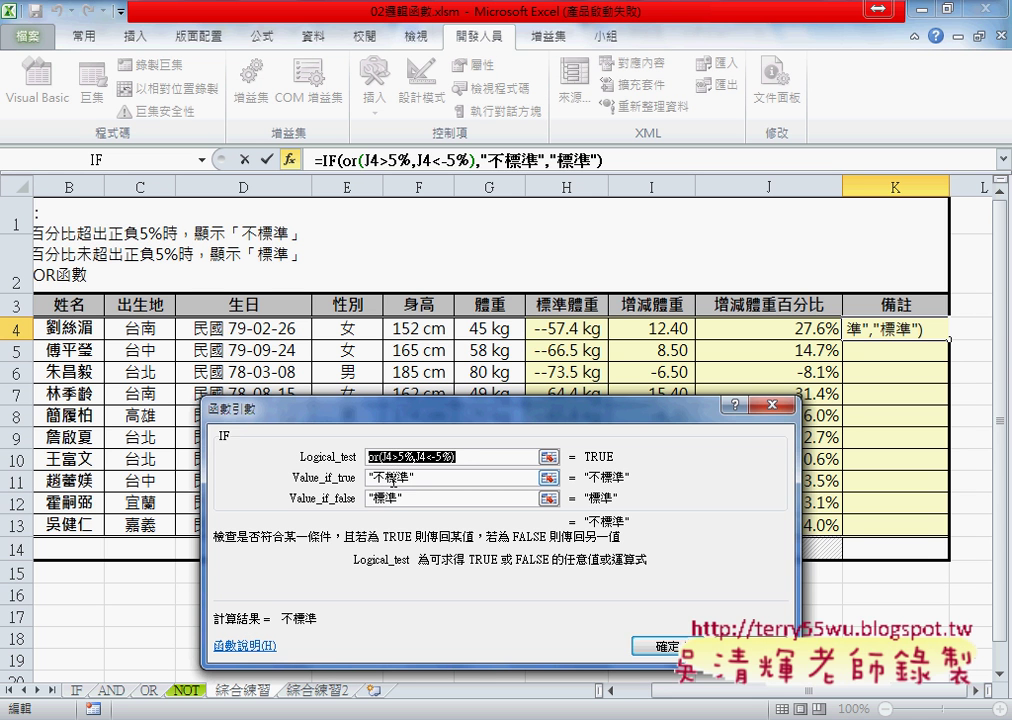
key("Return")
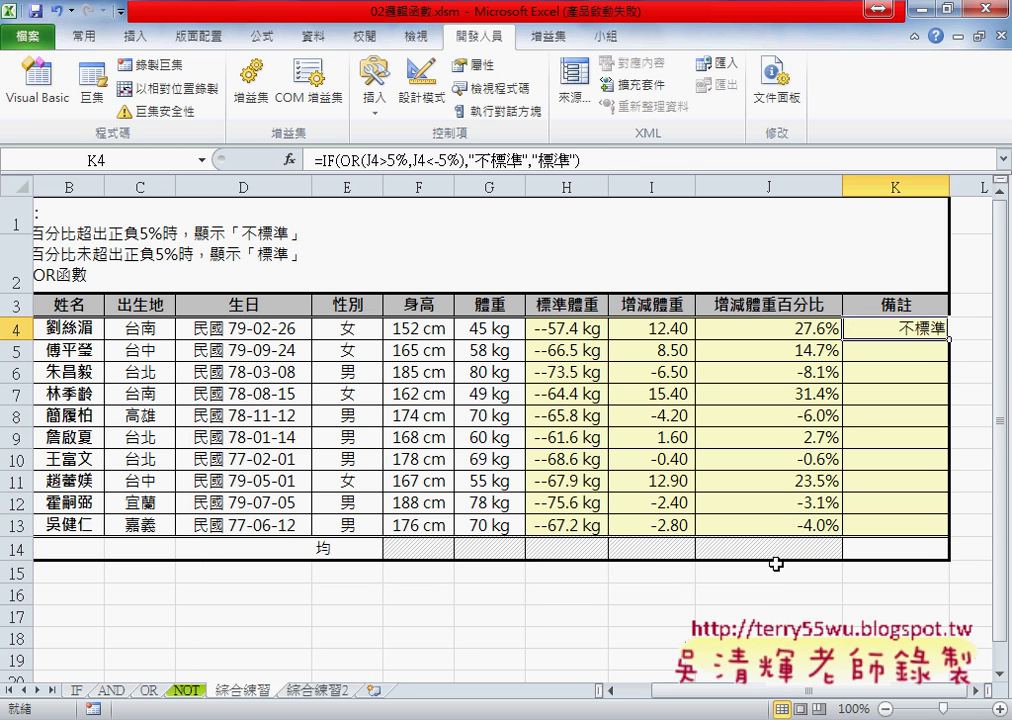
left_click_drag(945, 335, 945, 528)
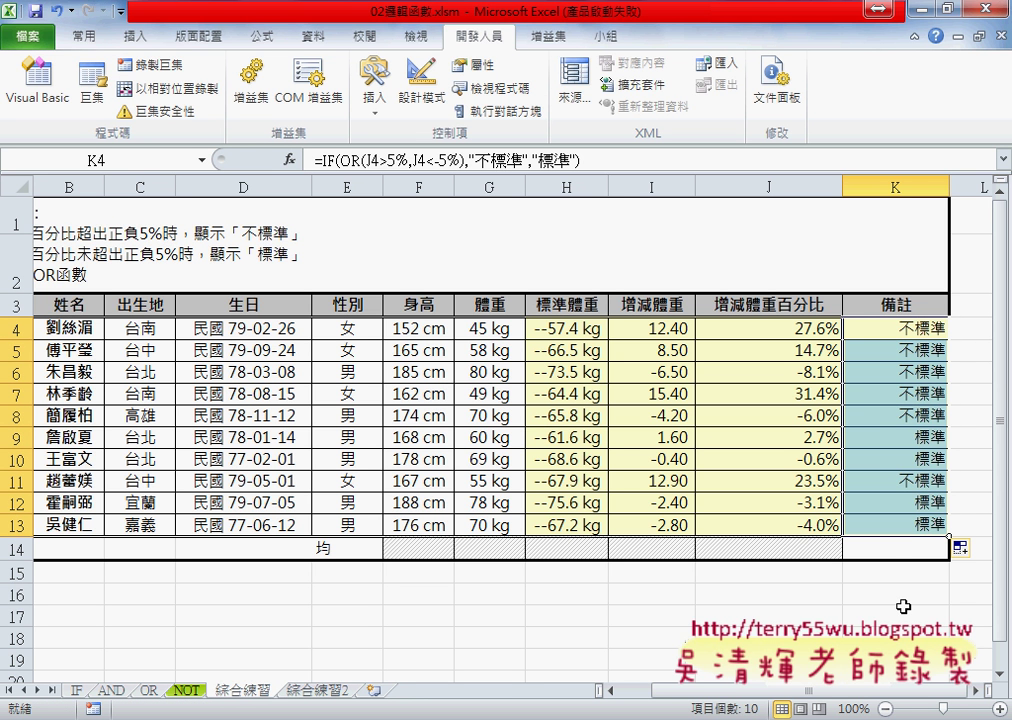
left_click(804, 439)
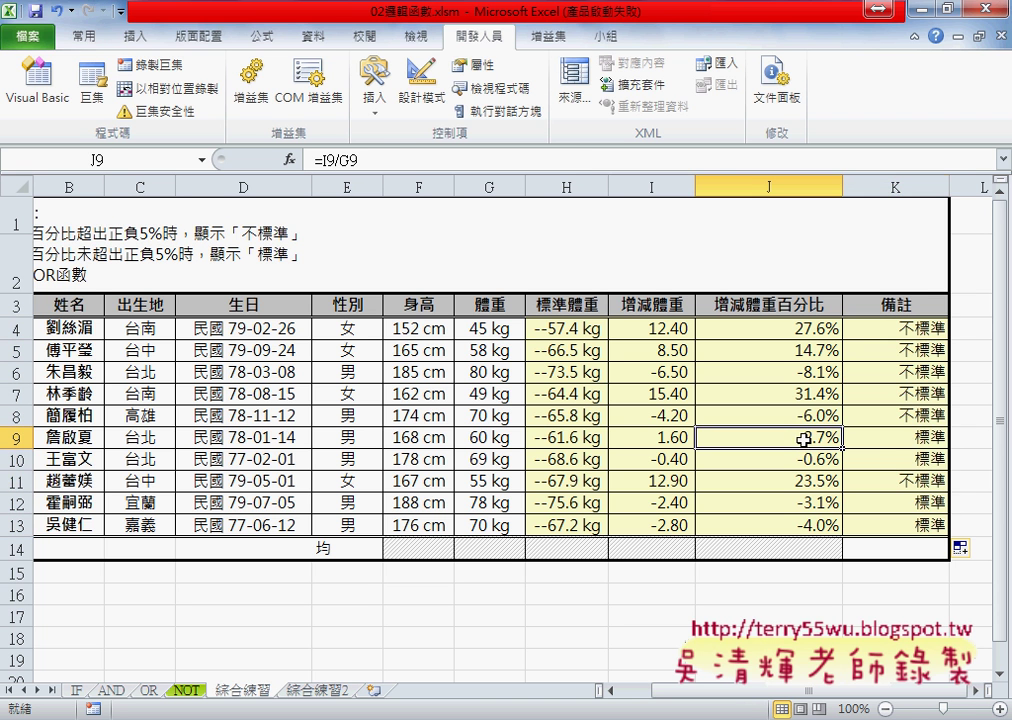
left_click_drag(915, 437, 921, 456)
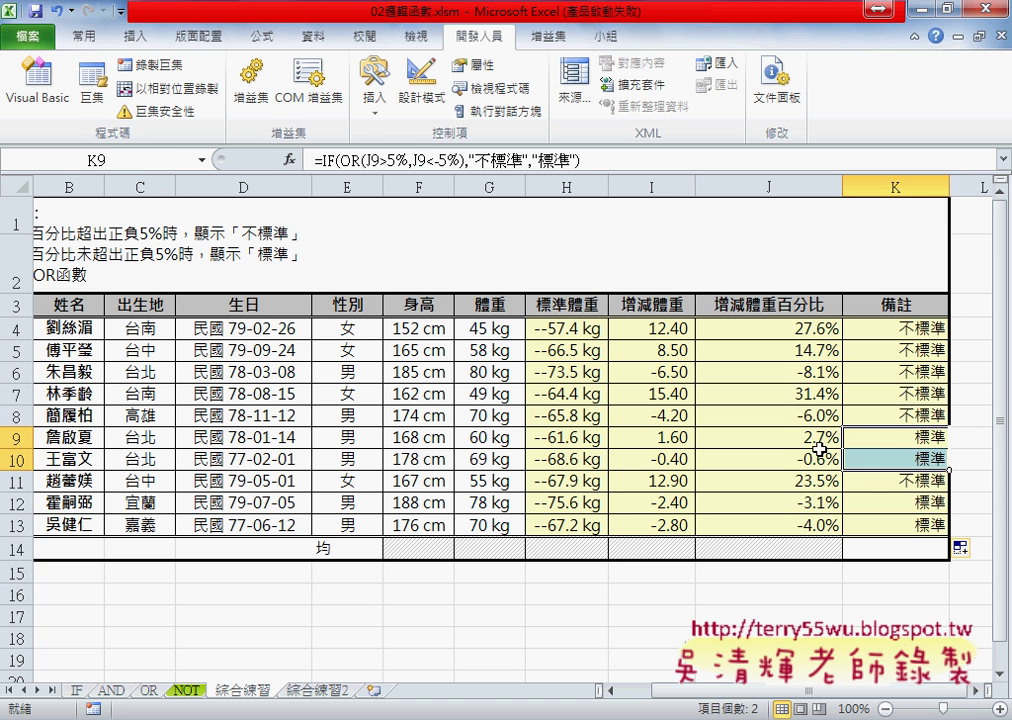
left_click(820, 441)
left_click(823, 460)
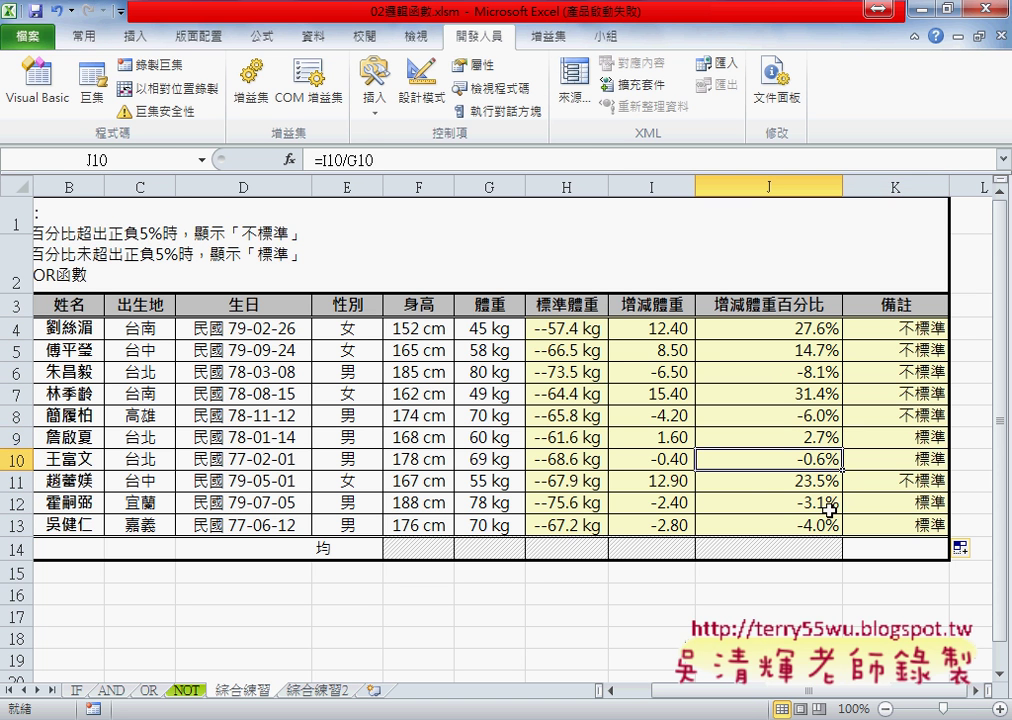
left_click(830, 503)
left_click(830, 524)
left_click_drag(825, 503, 828, 524)
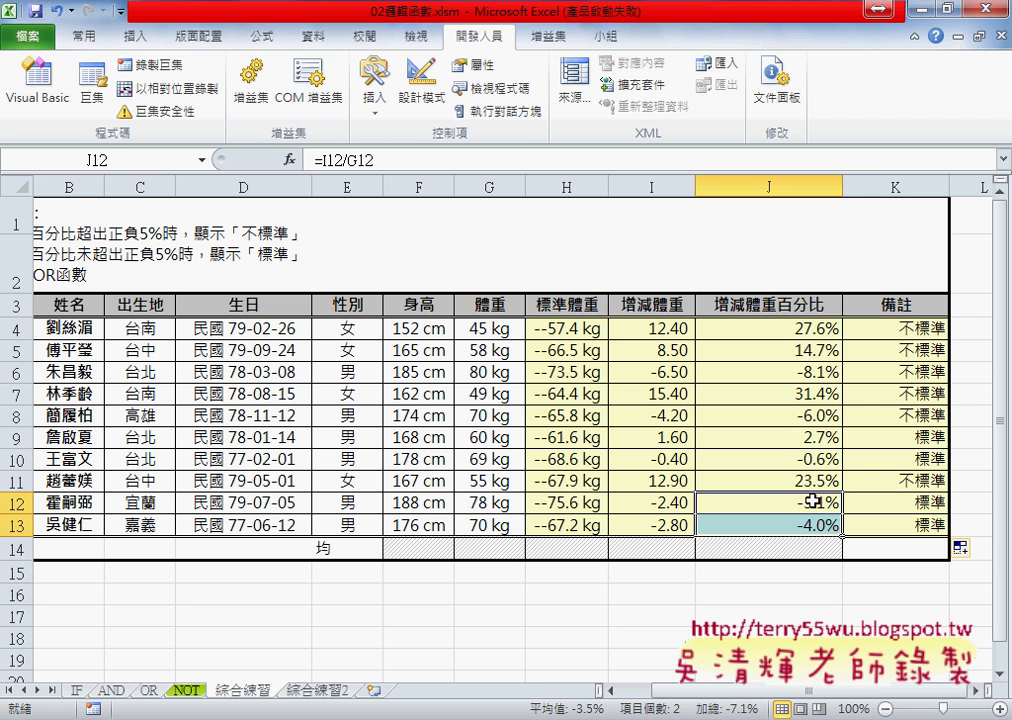
left_click_drag(815, 328, 819, 351)
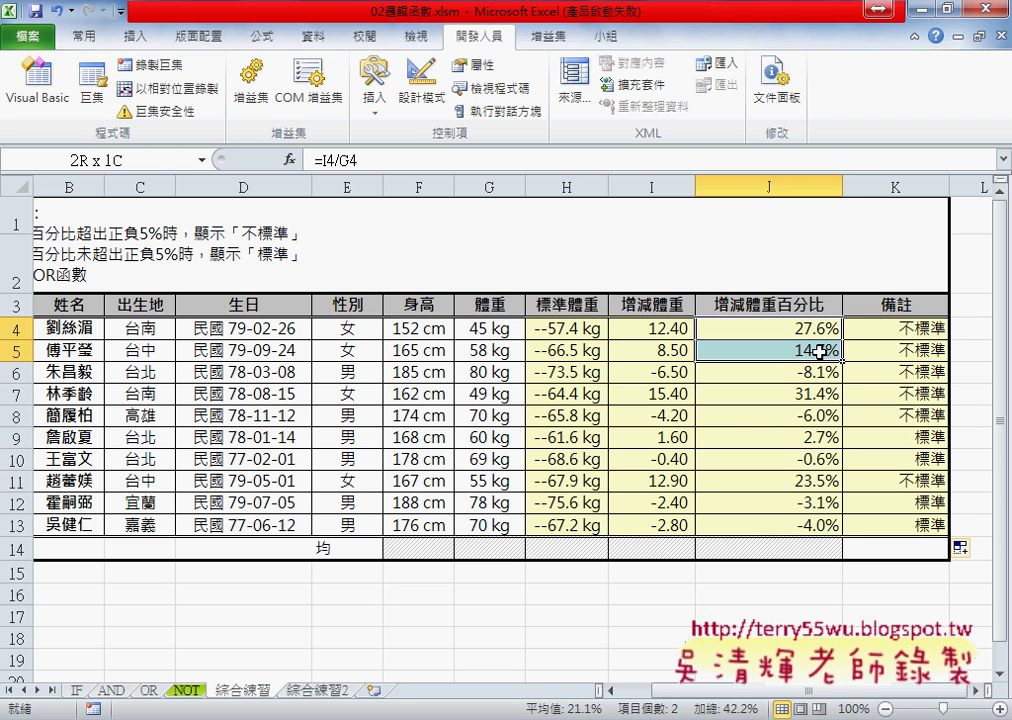
left_click(820, 372)
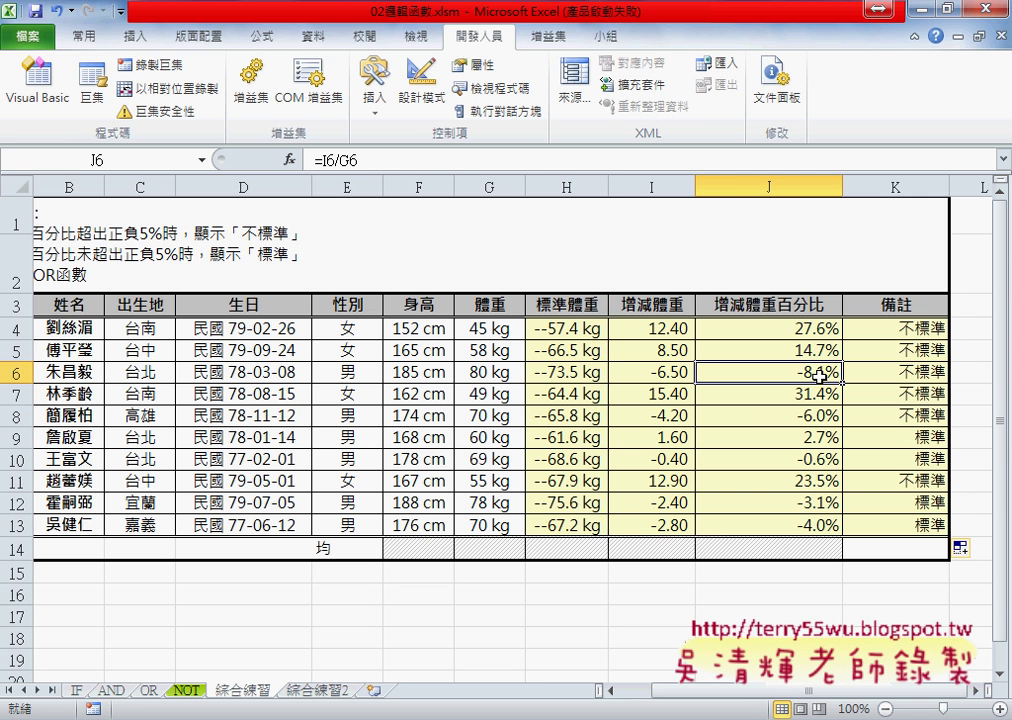
left_click(908, 336)
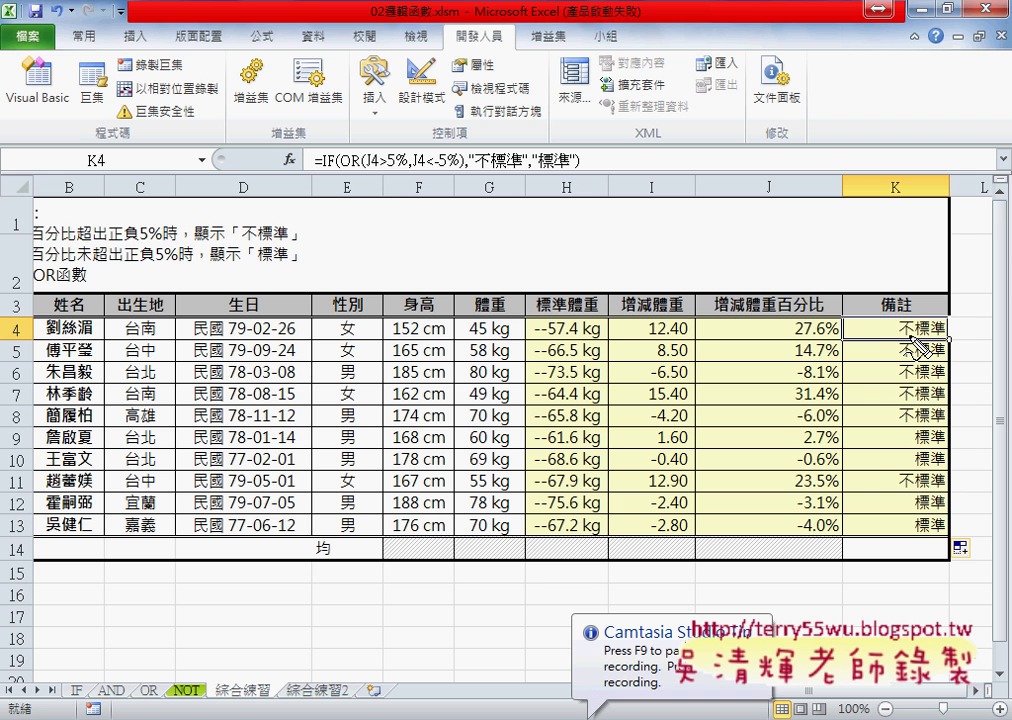
left_click_drag(341, 171, 362, 177)
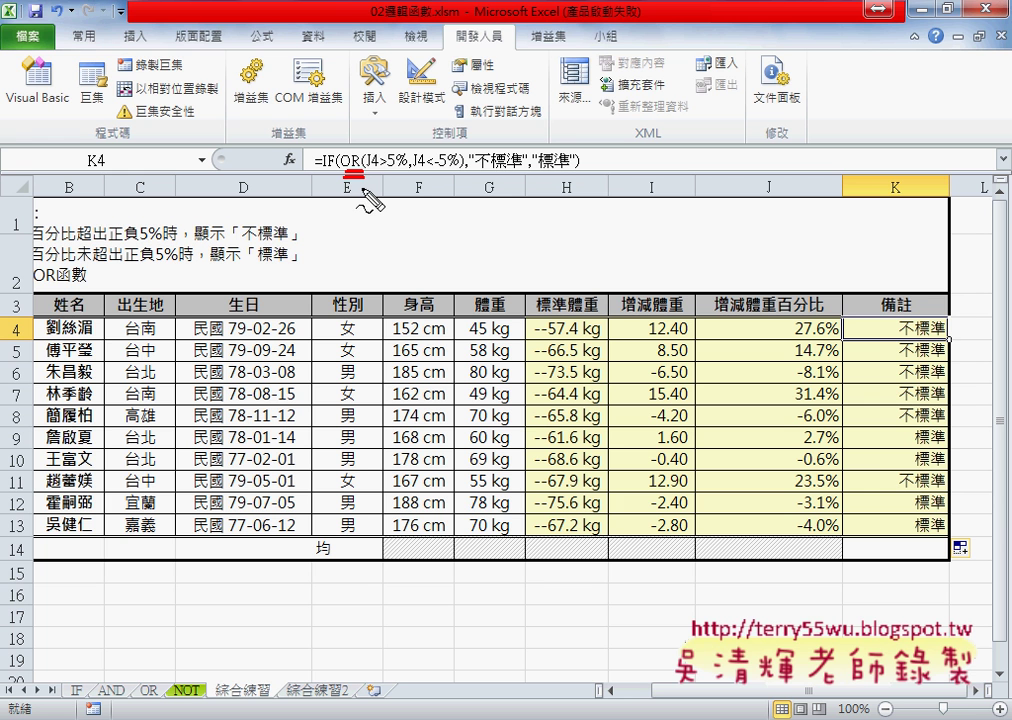
mouse_move(361, 228)
left_mouse_down()
mouse_move(370, 199)
mouse_move(378, 226)
mouse_move(410, 234)
left_mouse_up()
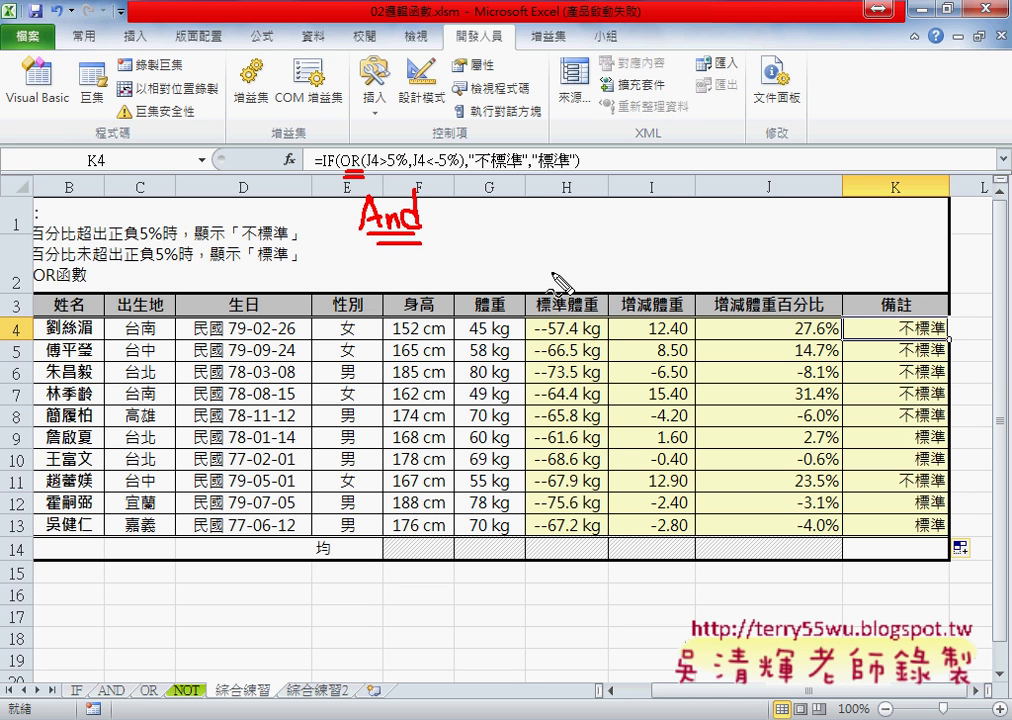
mouse_move(333, 180)
left_mouse_down()
mouse_move(333, 234)
mouse_move(310, 268)
left_mouse_up()
mouse_move(703, 143)
left_mouse_down()
mouse_move(790, 143)
mouse_move(737, 106)
mouse_move(758, 108)
left_mouse_up()
mouse_move(710, 217)
left_mouse_down()
mouse_move(764, 215)
mouse_move(742, 270)
mouse_move(754, 256)
left_mouse_up()
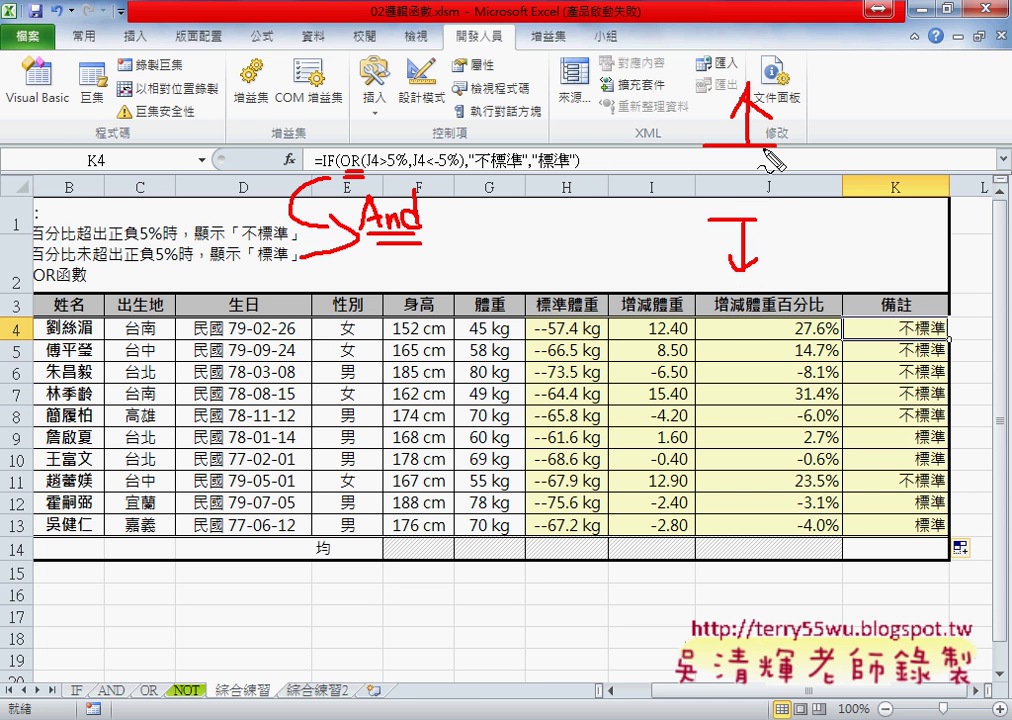
mouse_move(828, 141)
left_mouse_down()
mouse_move(904, 141)
mouse_move(866, 190)
mouse_move(876, 178)
left_mouse_up()
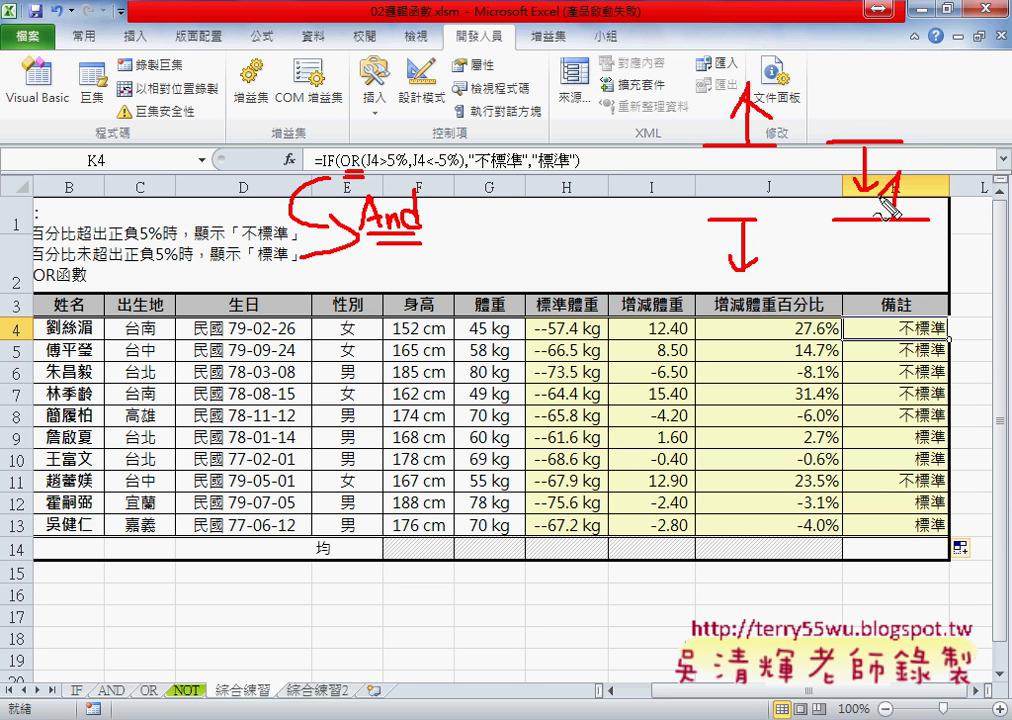
mouse_move(930, 216)
left_mouse_down()
mouse_move(832, 216)
mouse_move(905, 207)
mouse_move(868, 180)
left_mouse_up()
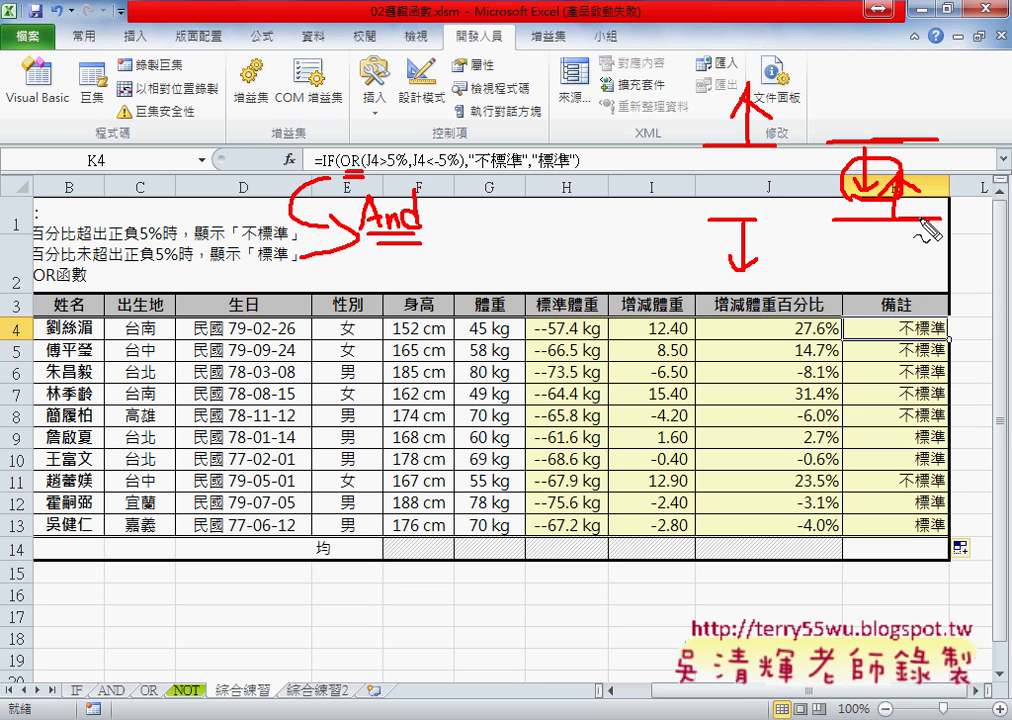
left_click_drag(912, 218, 912, 174)
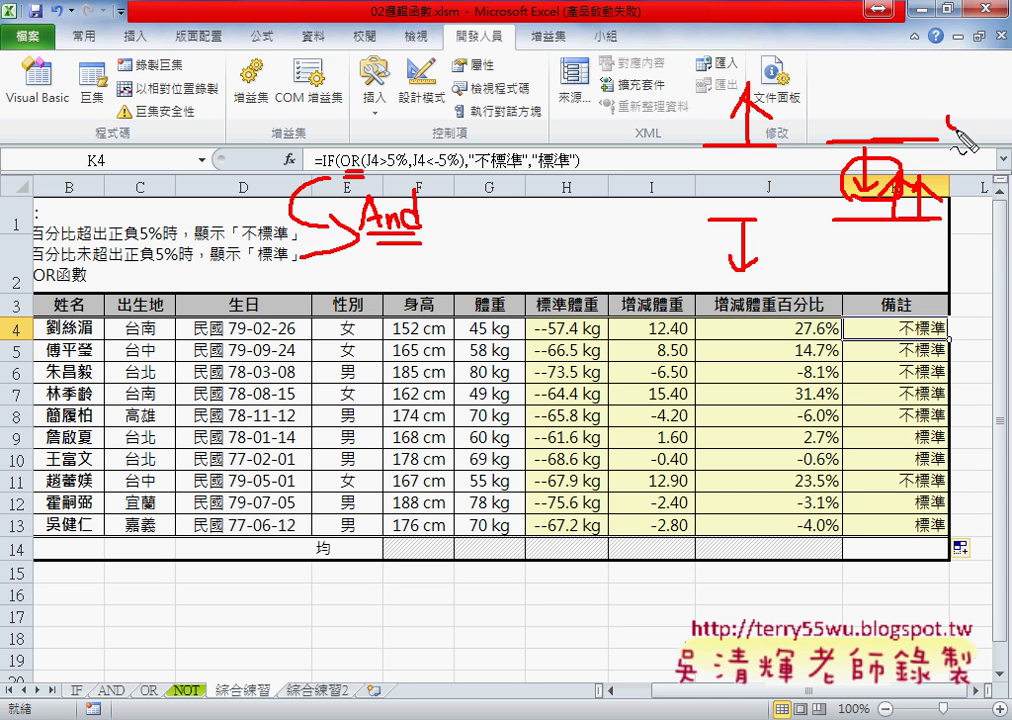
mouse_move(958, 120)
left_mouse_down()
mouse_move(948, 146)
mouse_move(990, 146)
left_mouse_up()
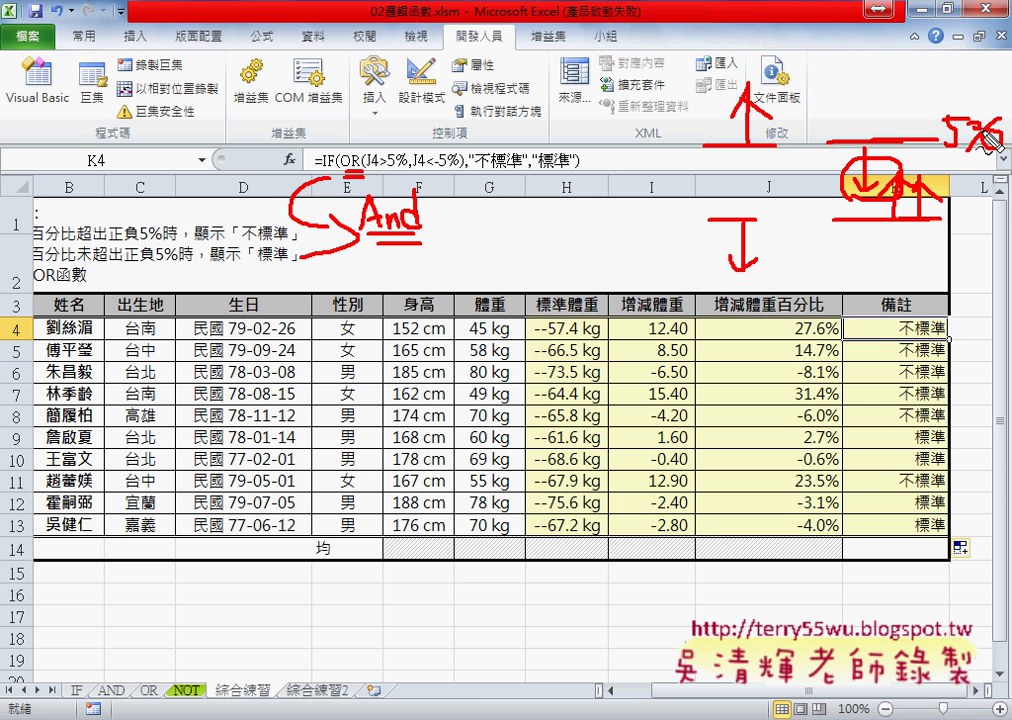
left_click_drag(951, 222, 992, 231)
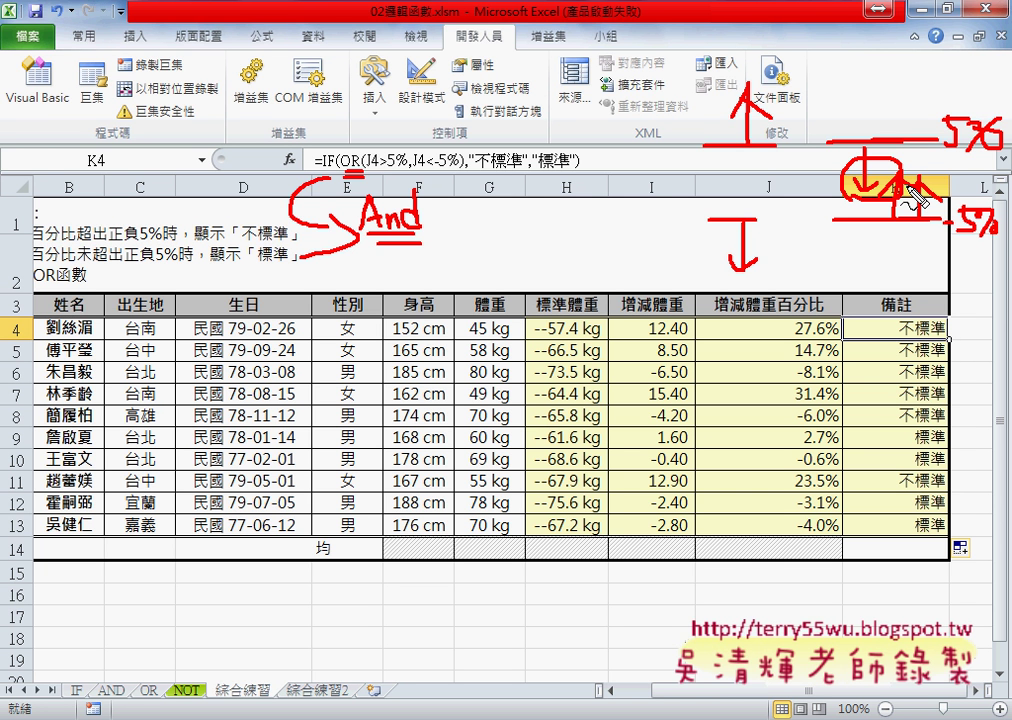
left_click_drag(910, 218, 910, 188)
- Clear the annotations, head cell L3 with VBA, and bring up Insert Function for L4
key("Escape")
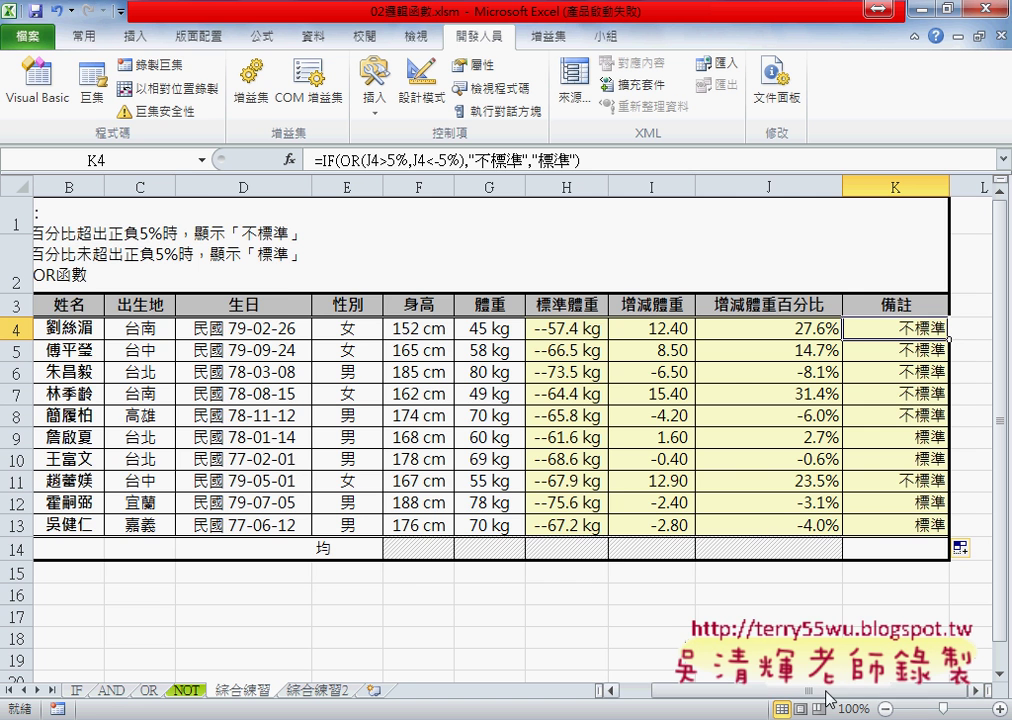
left_click(978, 700)
left_click(718, 312)
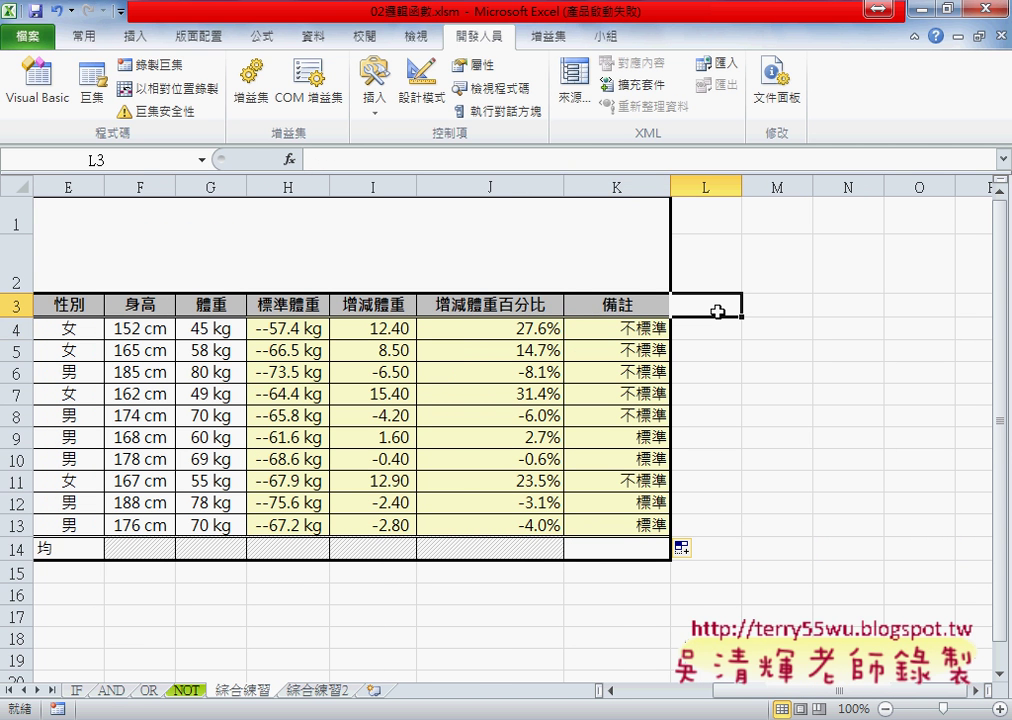
type("VB")
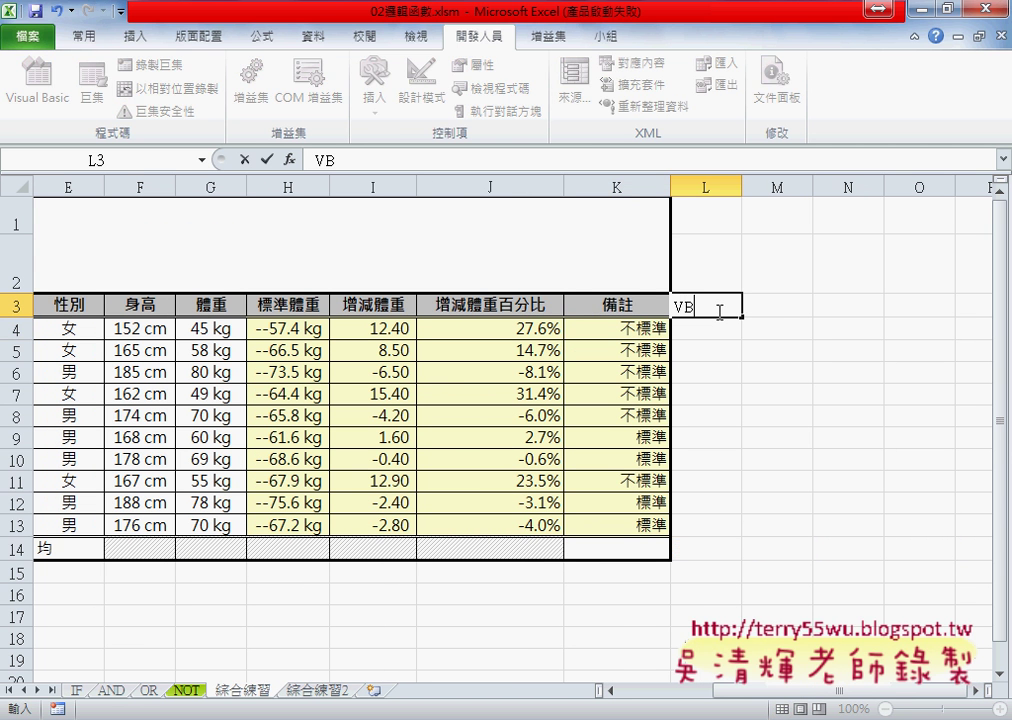
type("A")
key("Return")
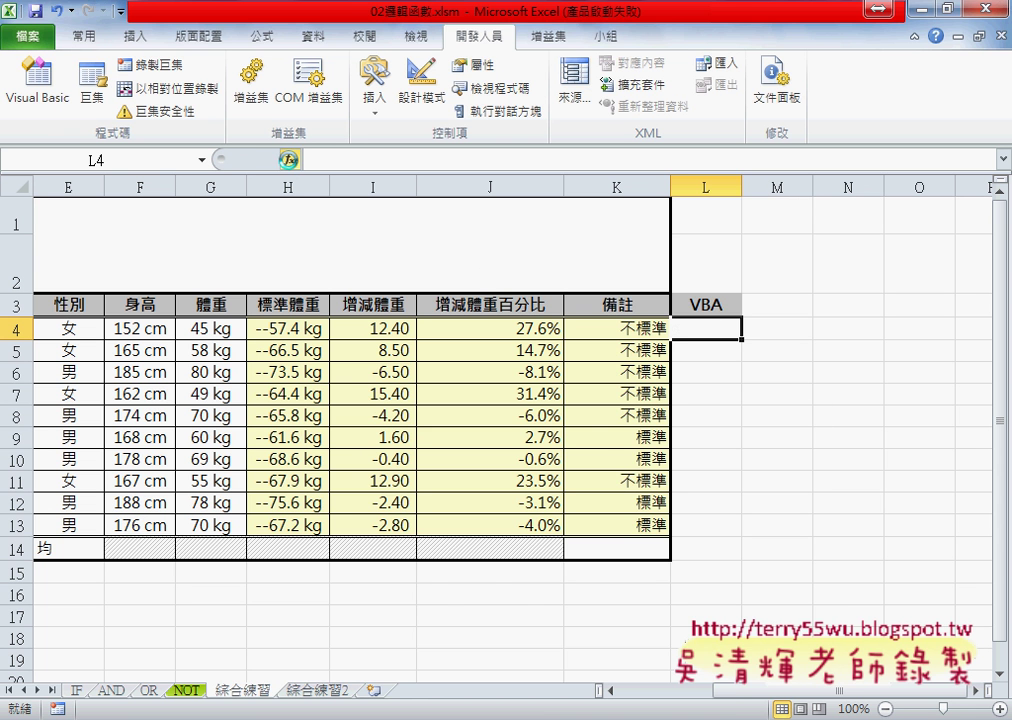
left_click(289, 160)
- Switch the Insert Function category to 使用者定義 to list 成績函數 and 成績函數多重
left_click_drag(355, 371, 604, 188)
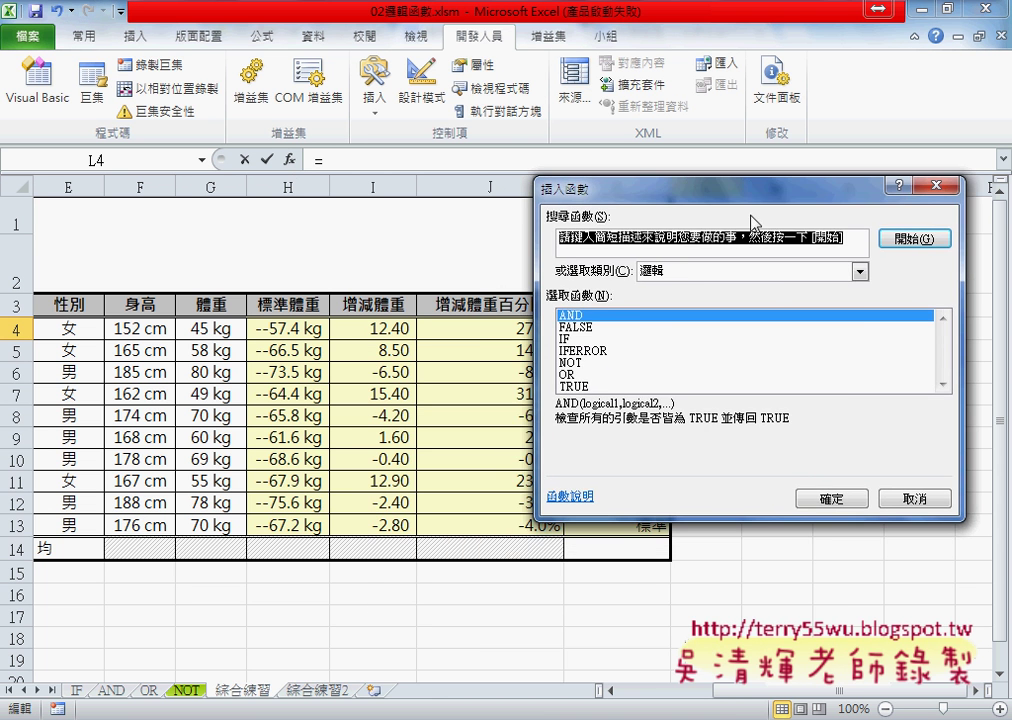
left_click(778, 272)
left_click(760, 418)
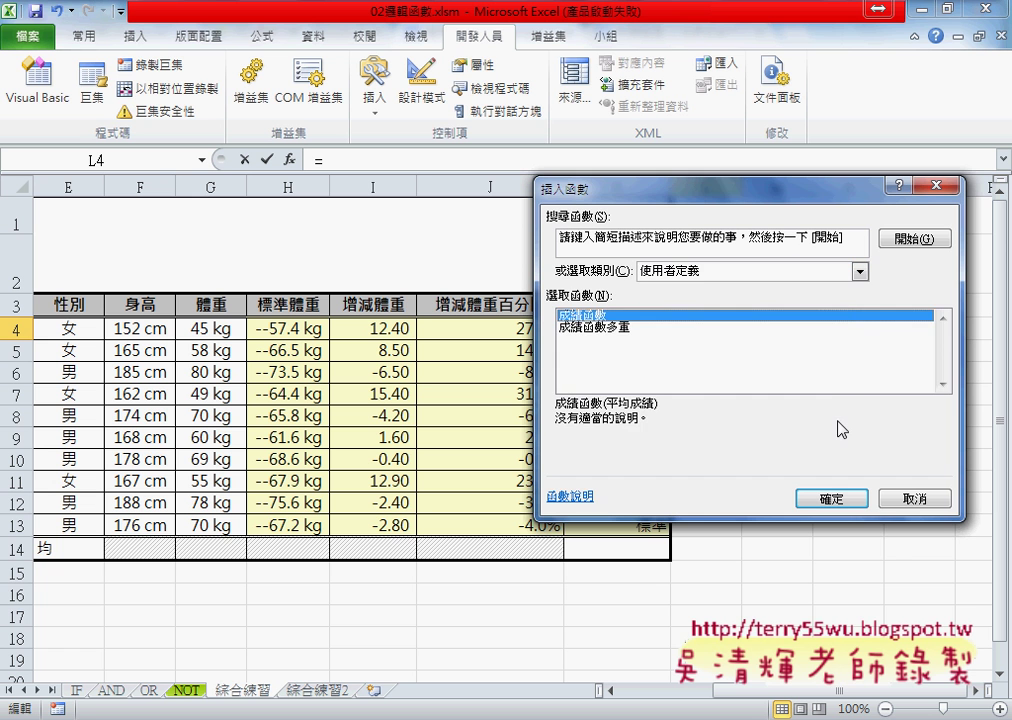
left_click_drag(712, 188, 860, 161)
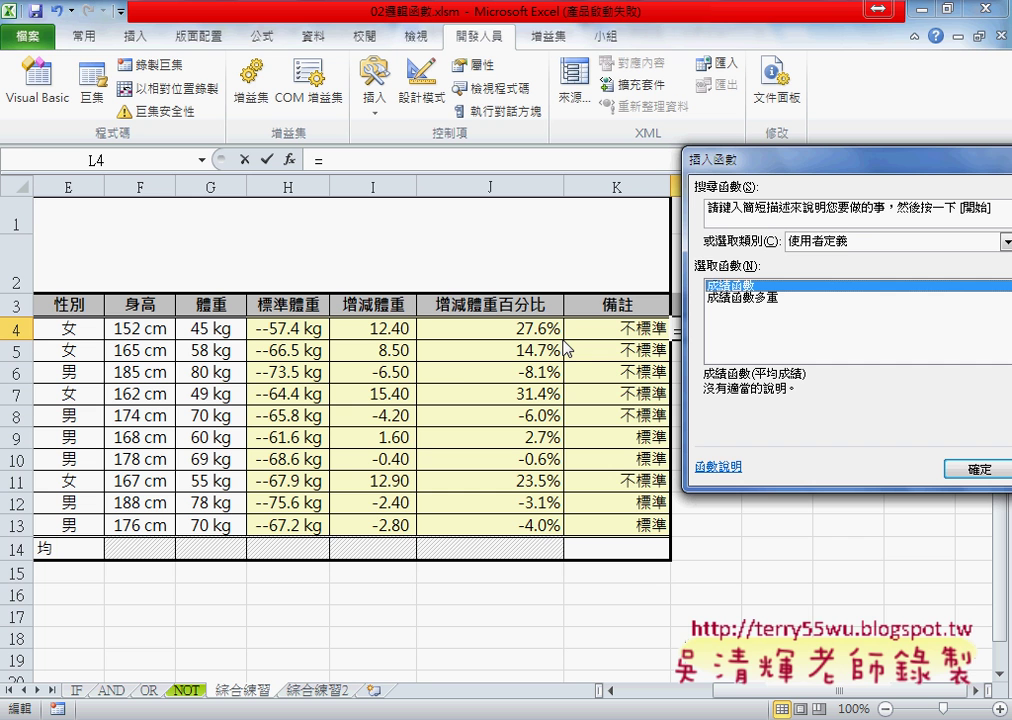
left_click_drag(810, 162, 470, 172)
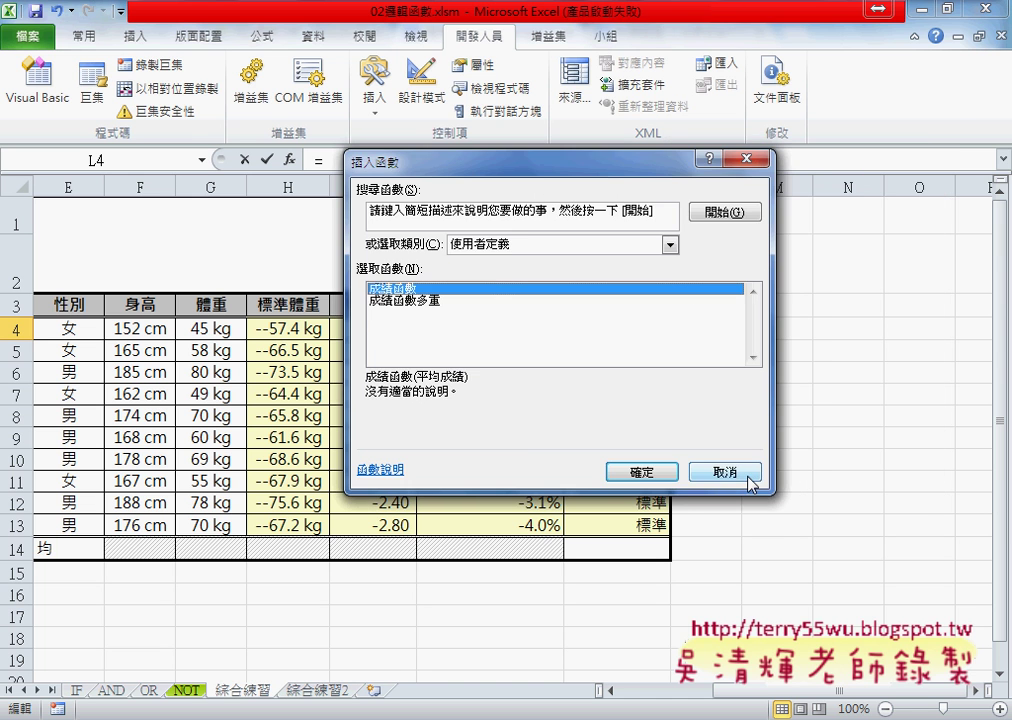